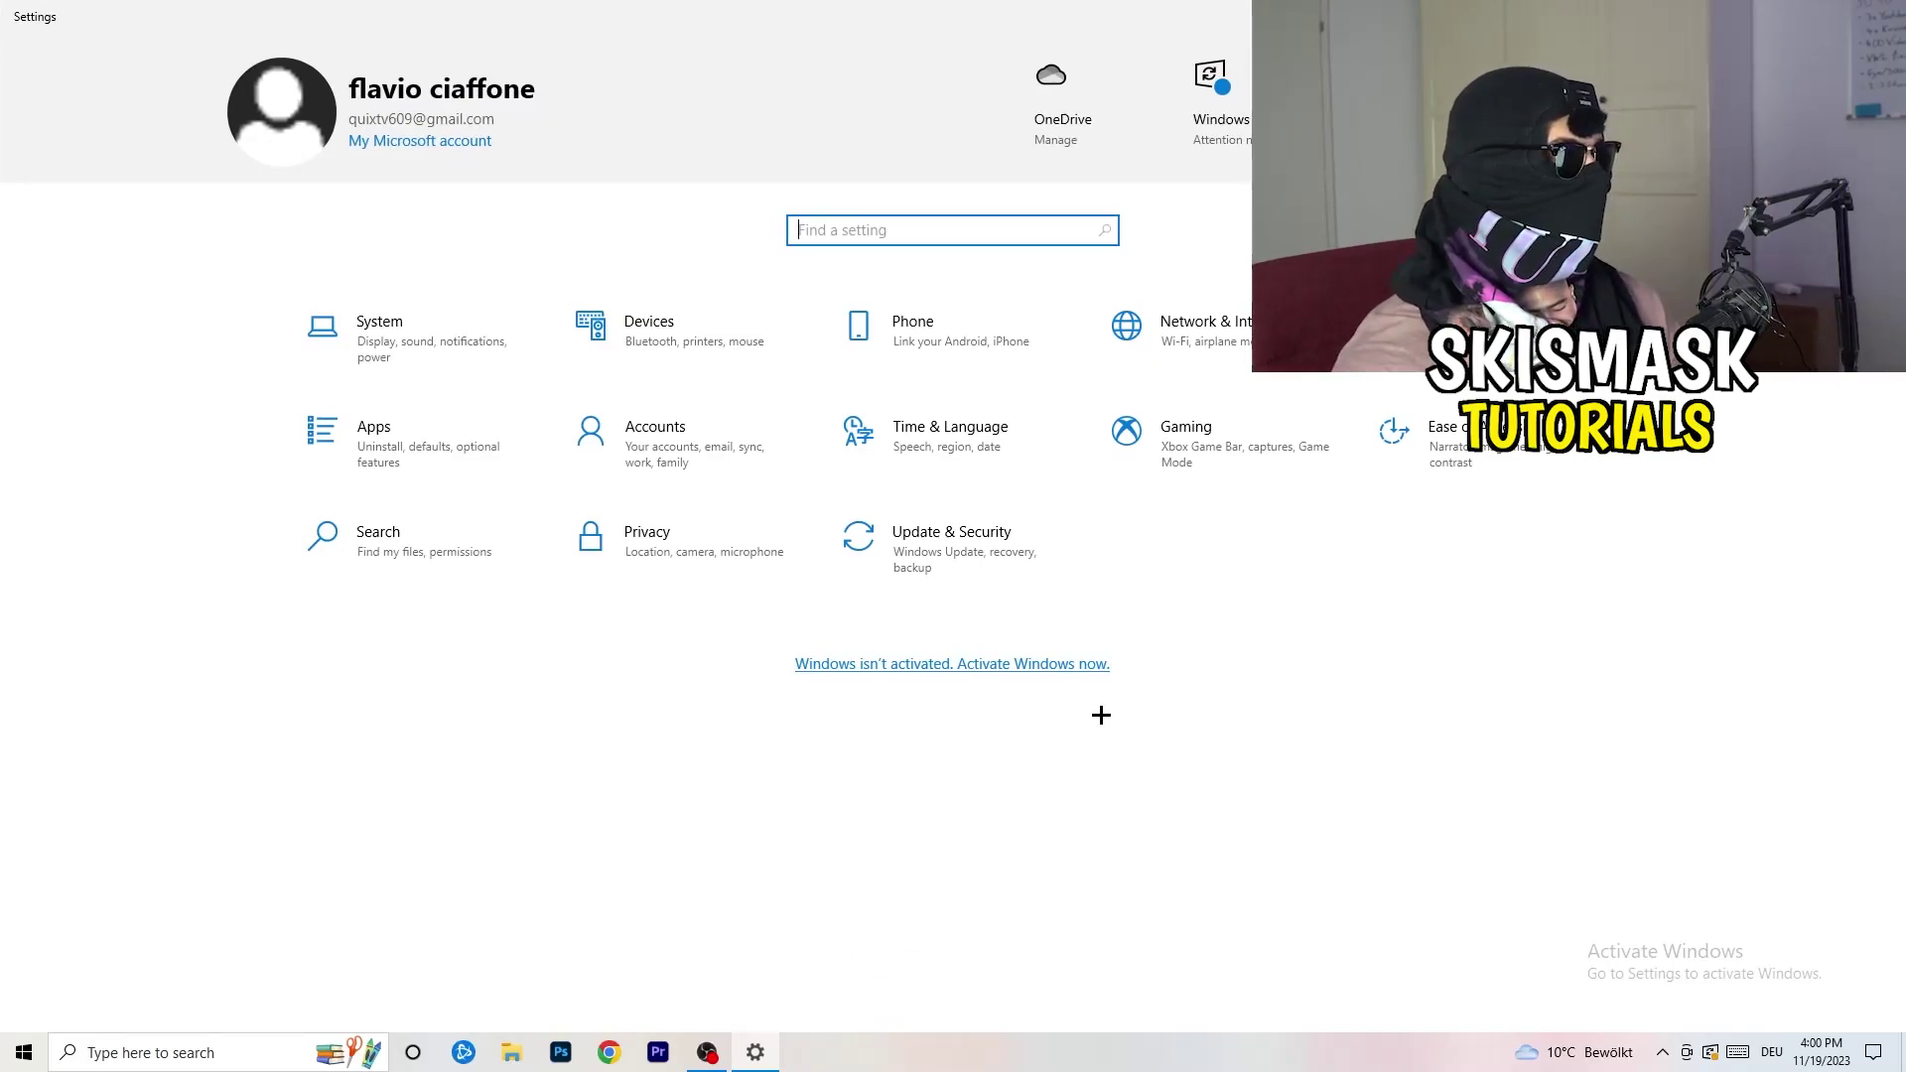
Open the Gaming settings and review the Captures page, including the available maximum recording lengths
left_click(1225, 449)
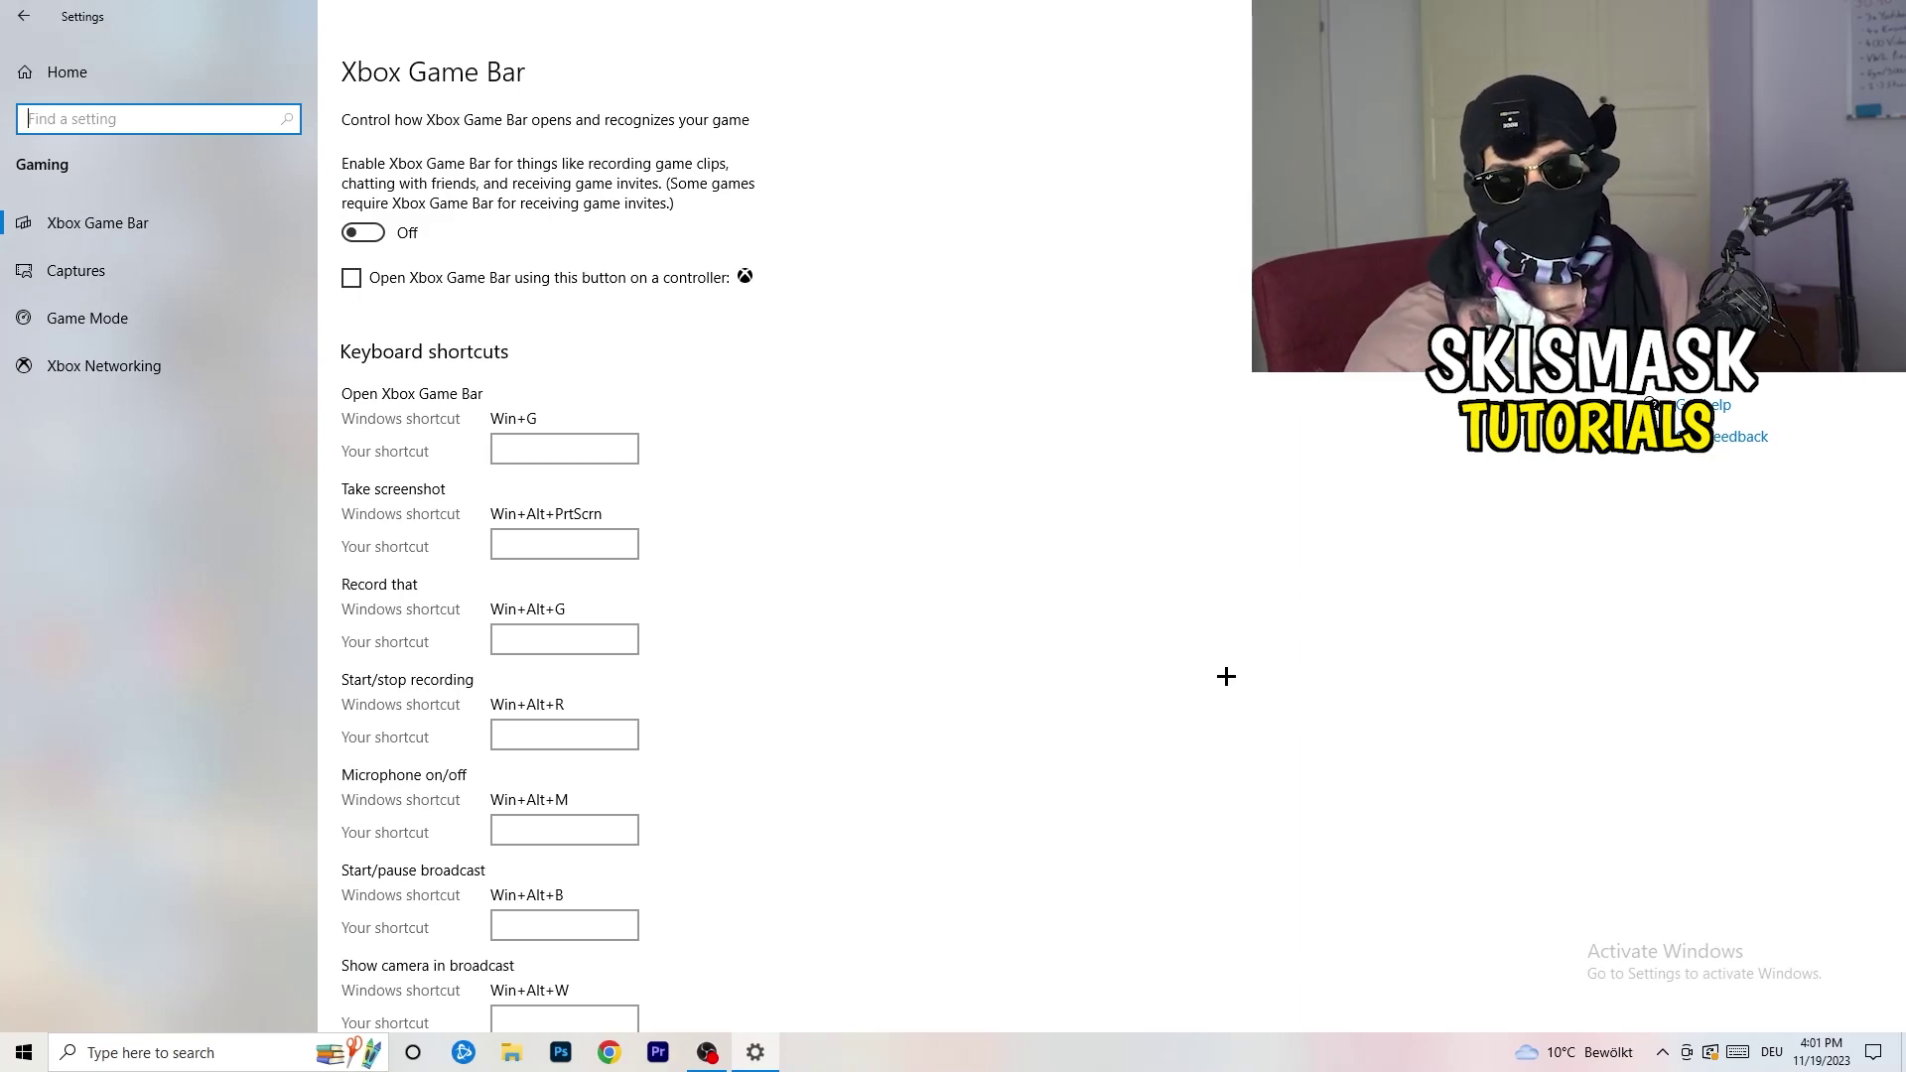
left_click(158, 275)
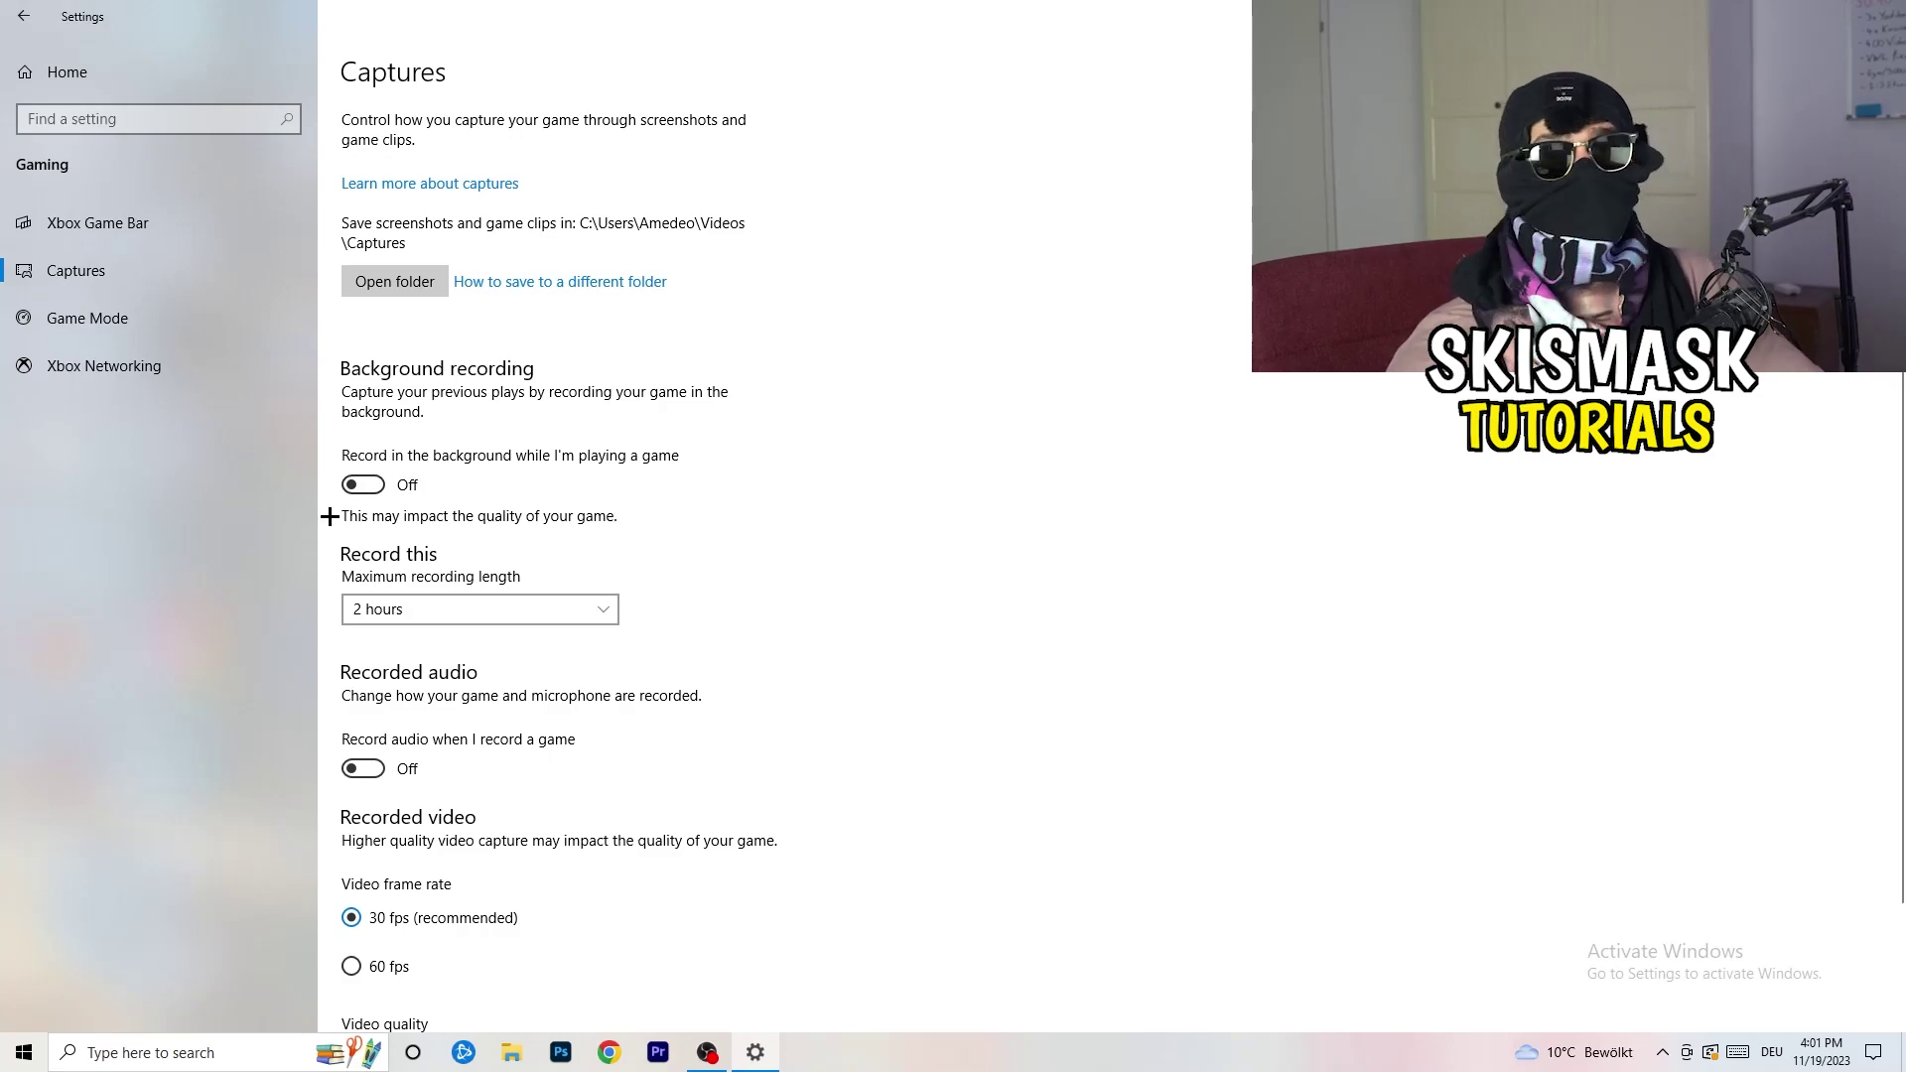
left_click(463, 611)
left_click(1064, 619)
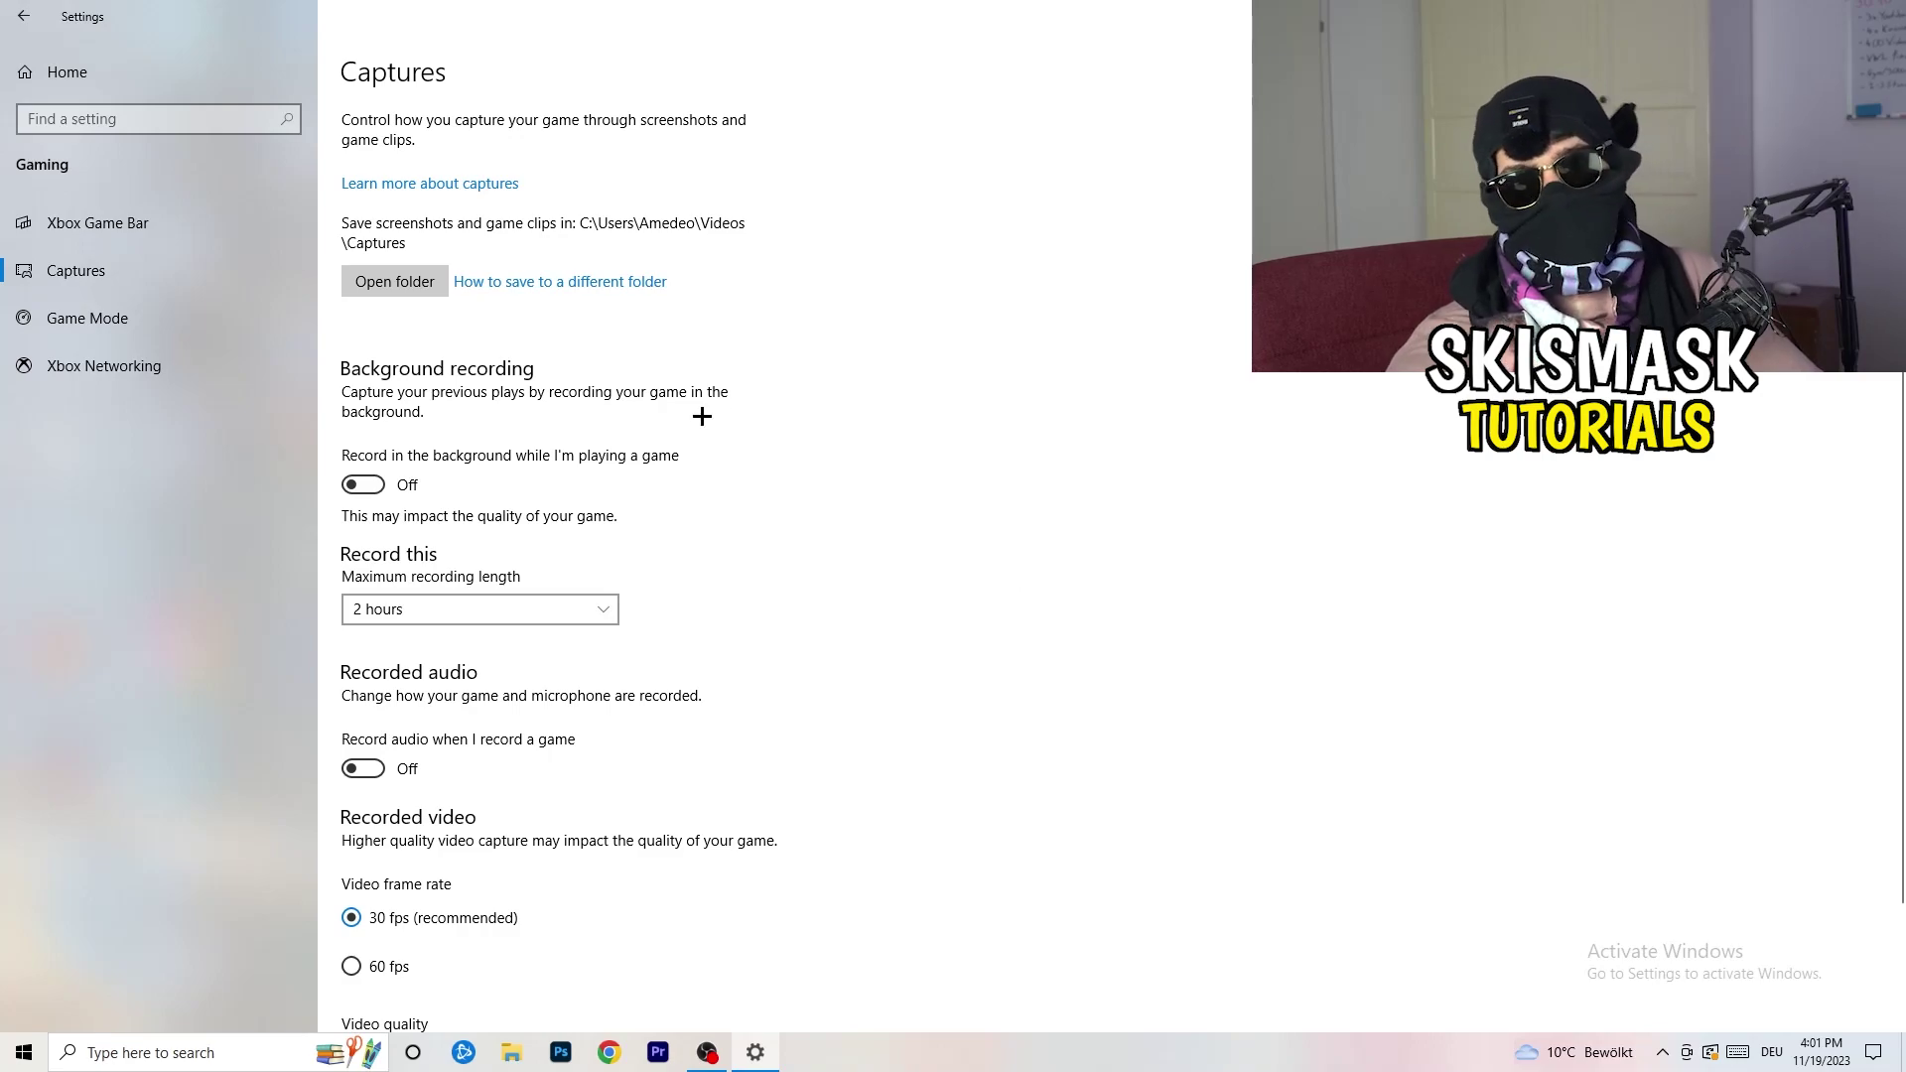
left_click(564, 601)
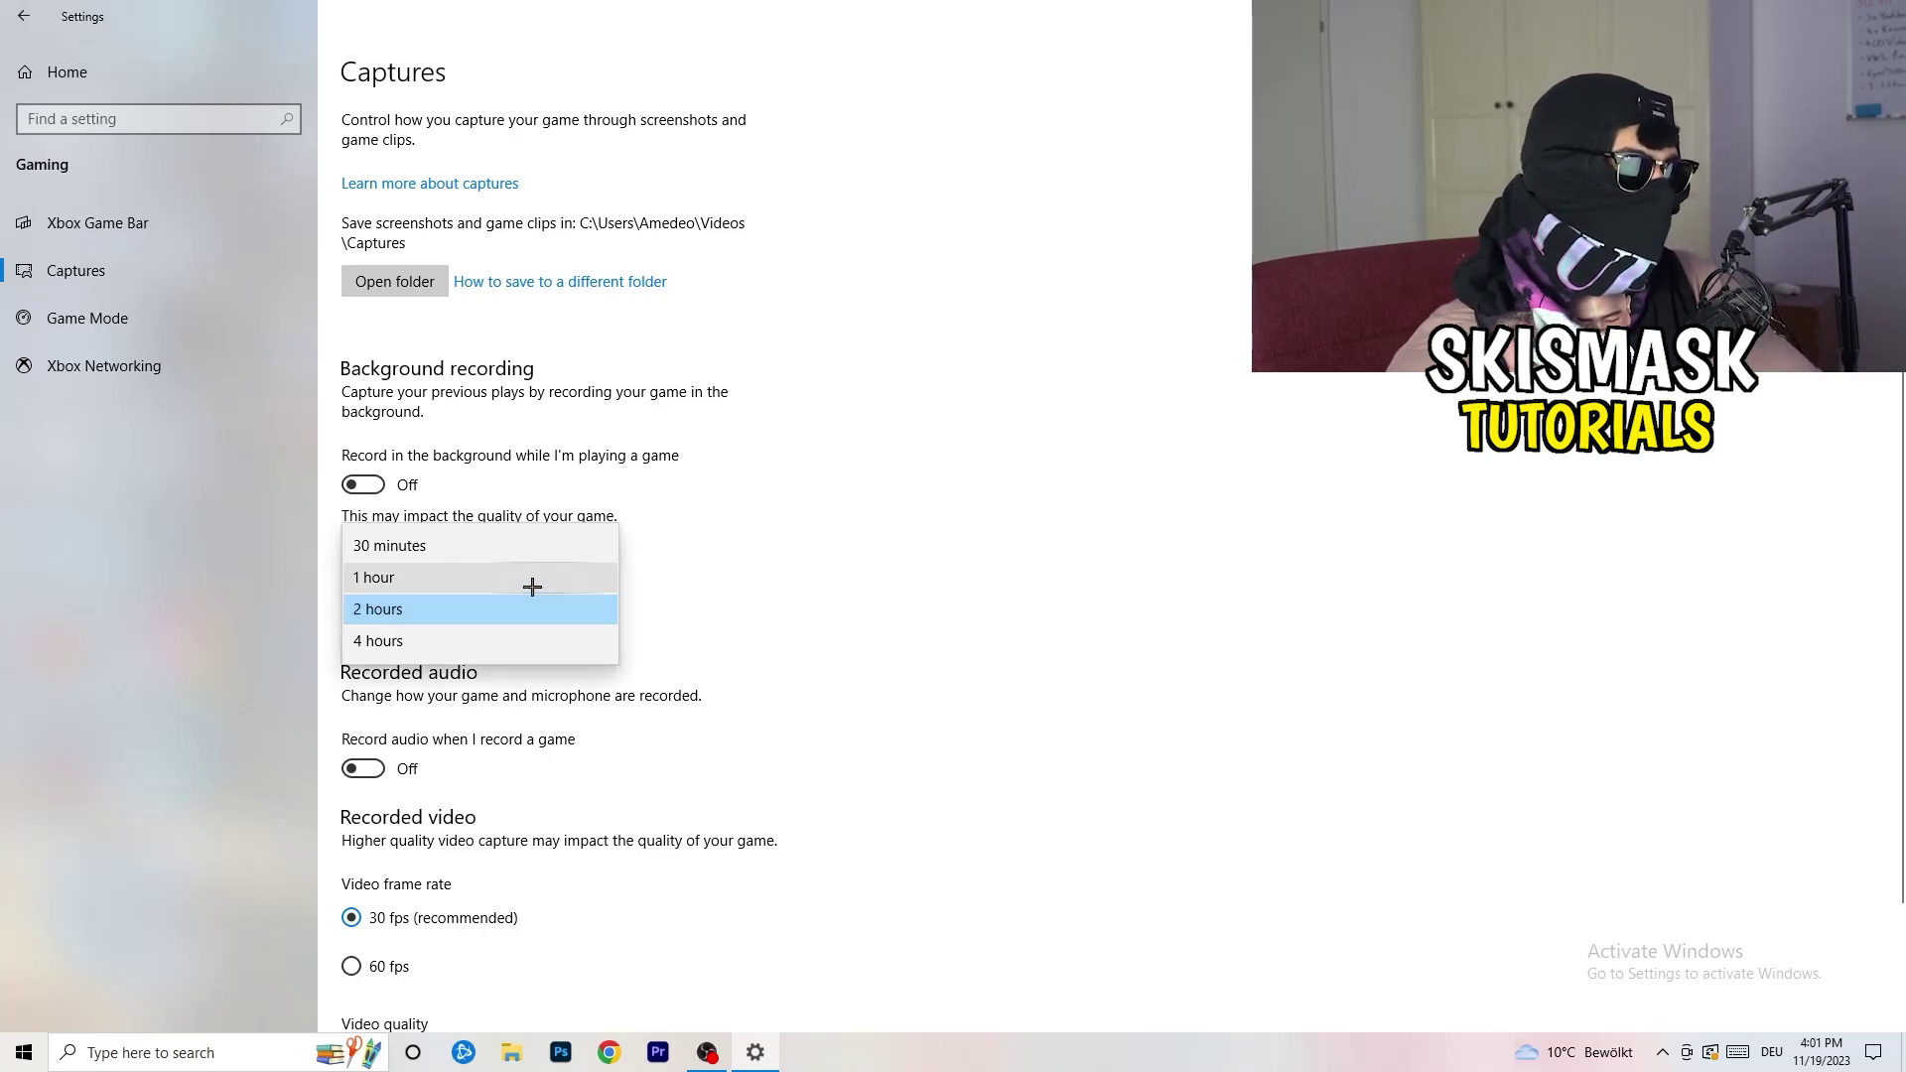
left_click(1219, 495)
Review the recorded audio and video options and the Game Mode setting, and close Settings
scroll(983, 714, "down", 3)
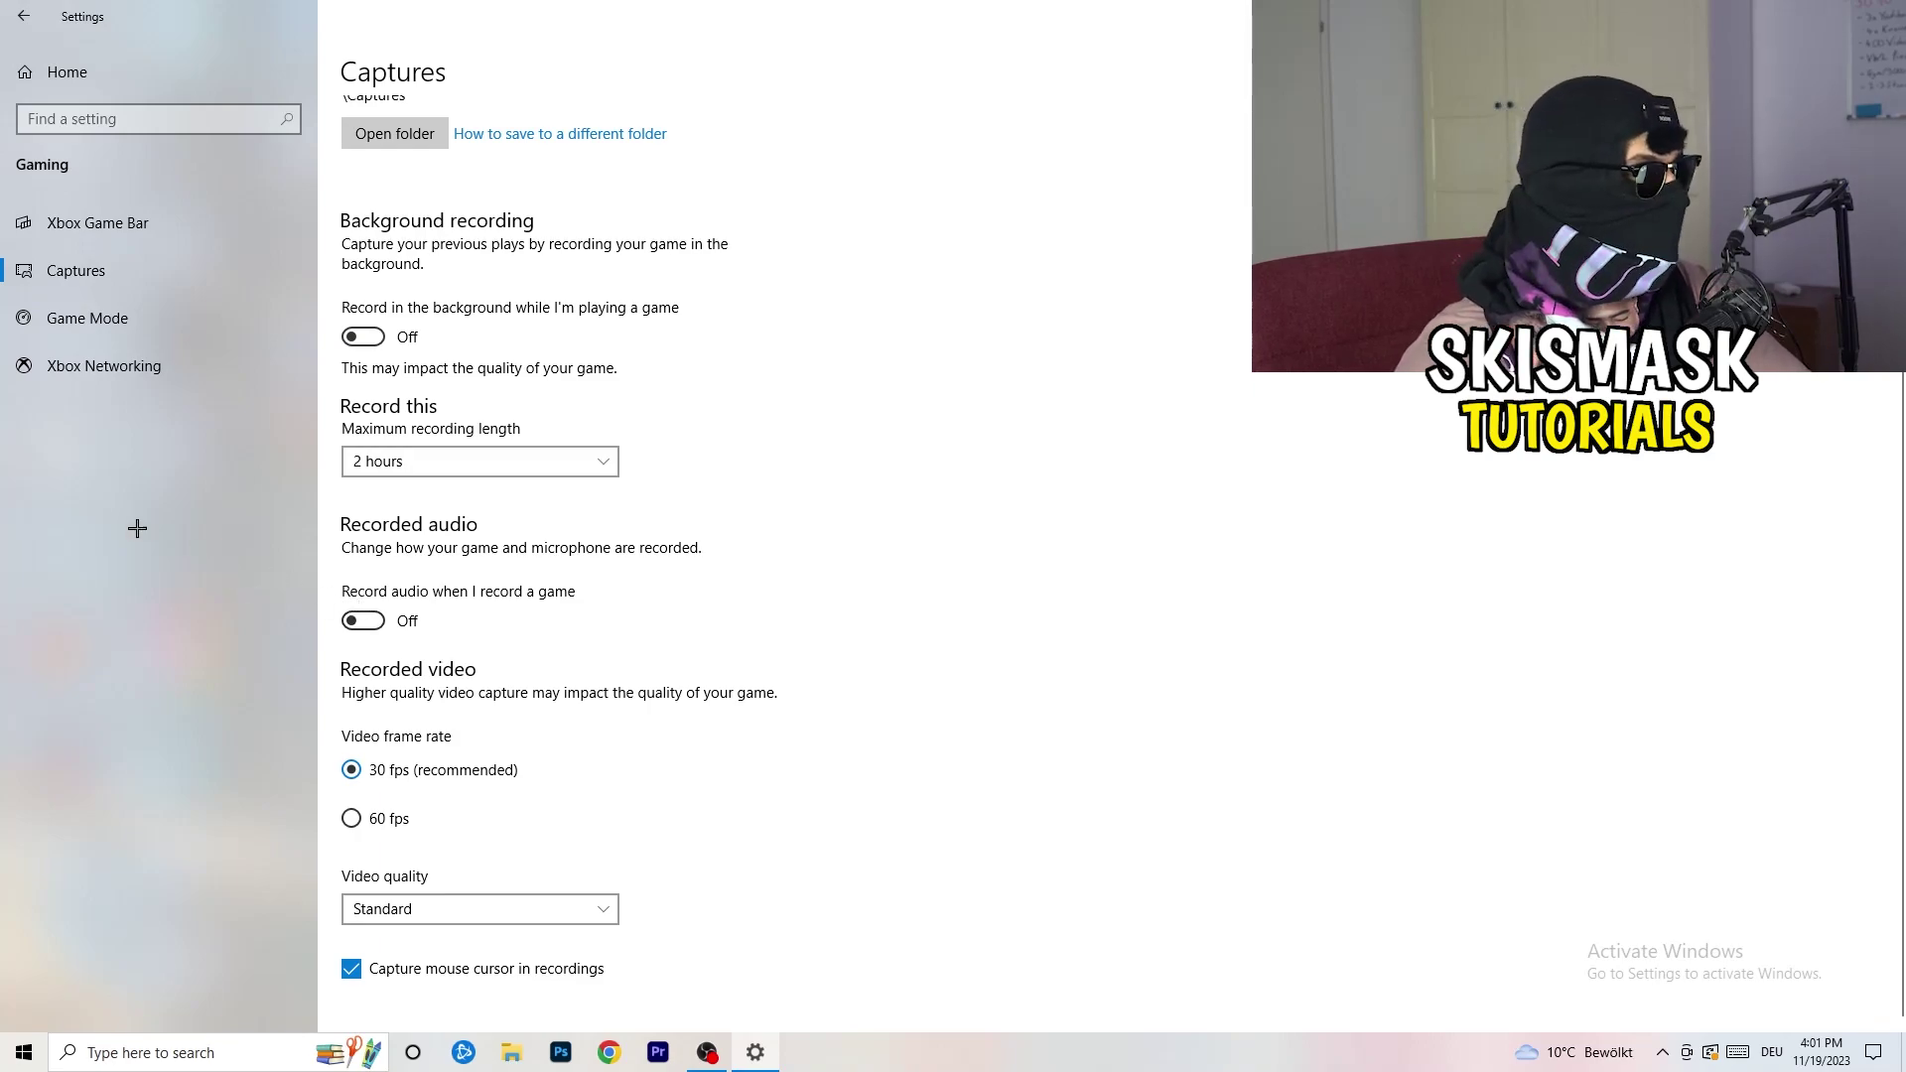
left_click(138, 313)
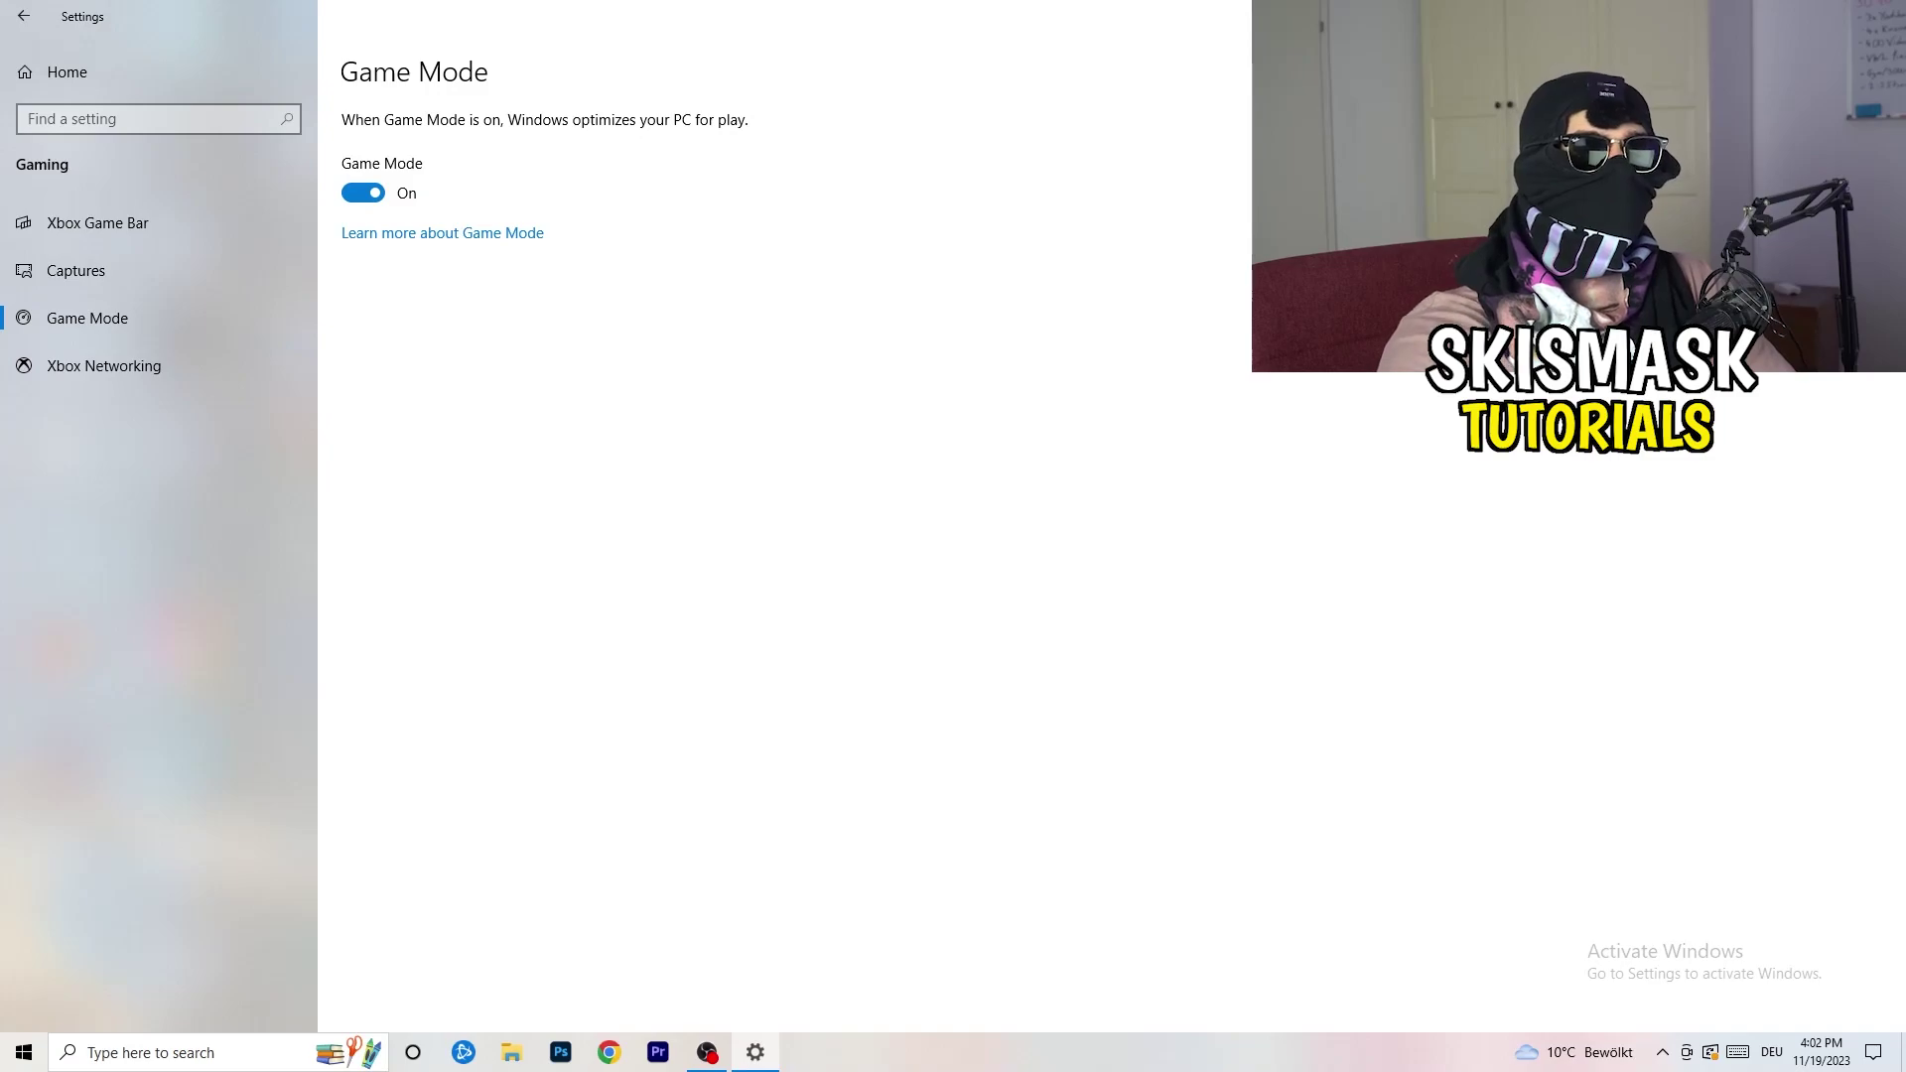
left_click(1881, 15)
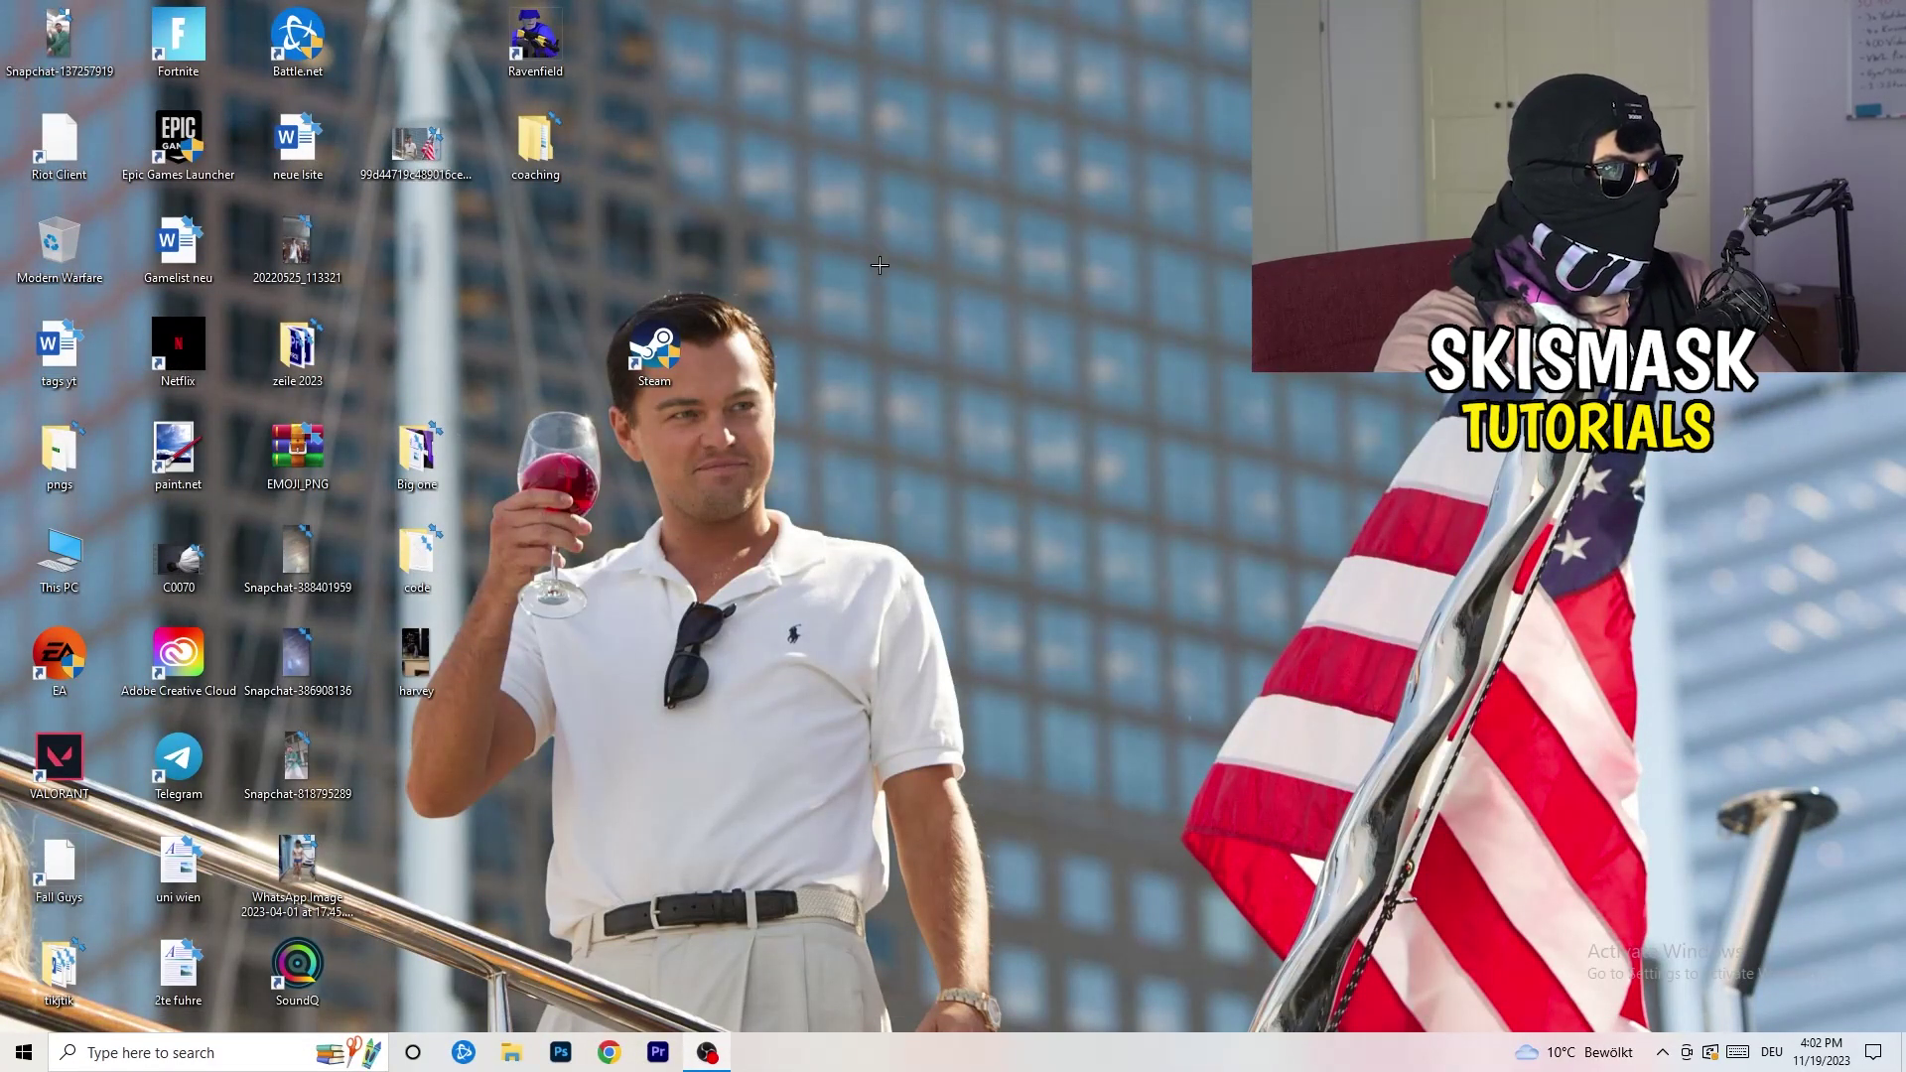
Open Task Manager and maximize its window
left_click_drag(925, 1045, 668, 935)
right_click(926, 1058)
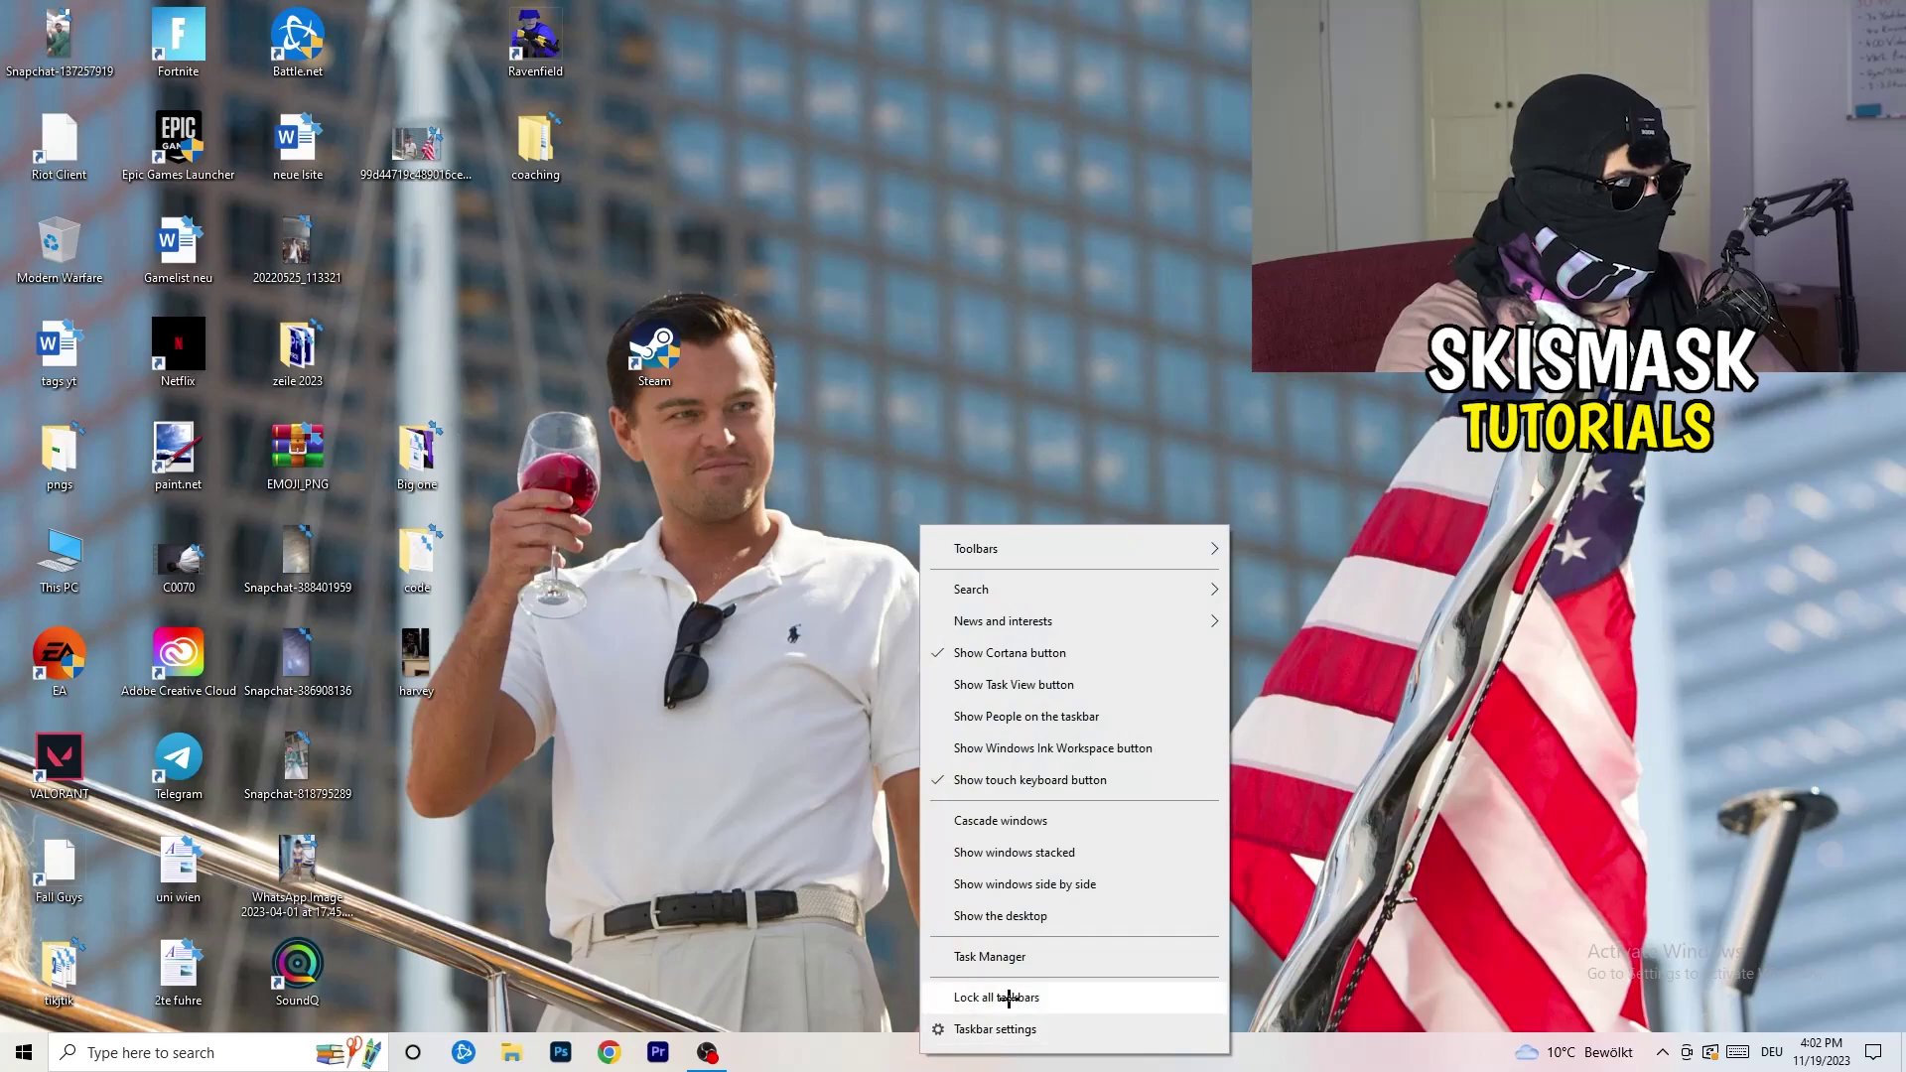
left_click(1026, 960)
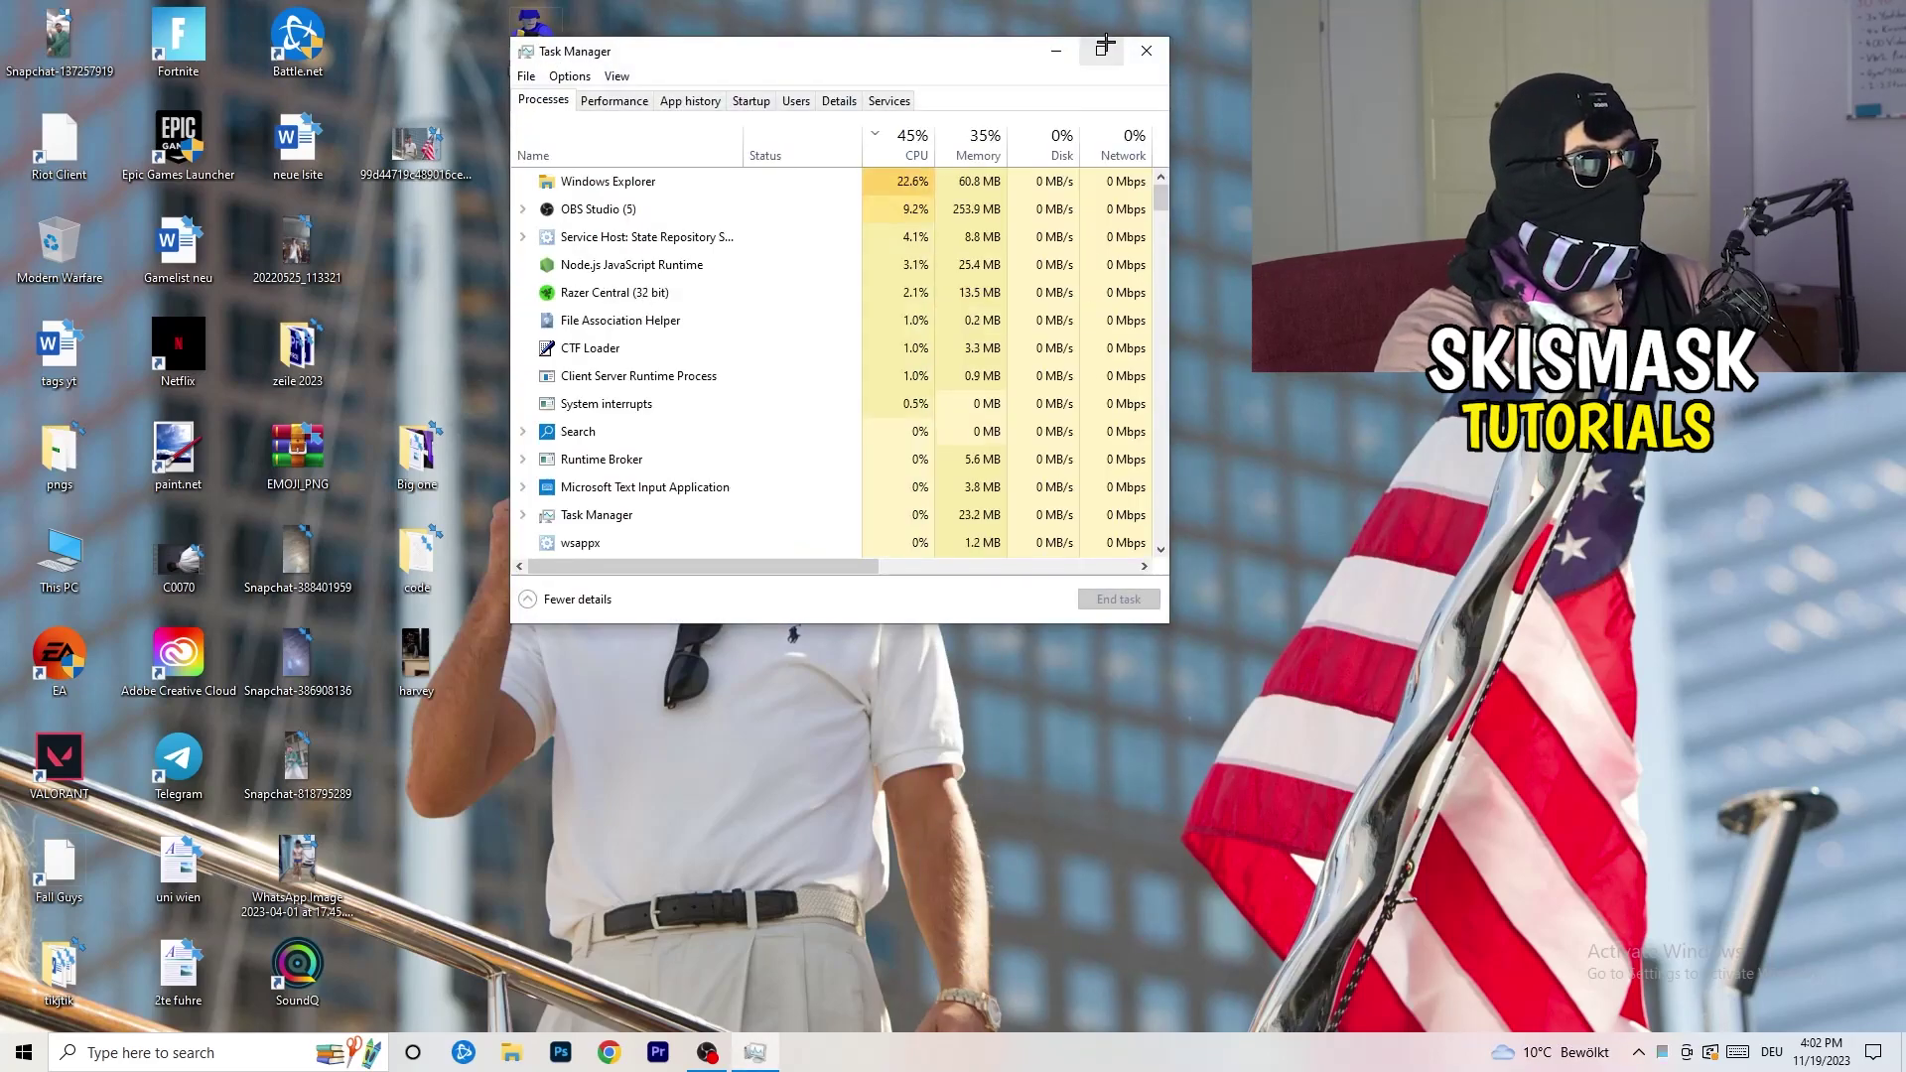
left_click(1102, 46)
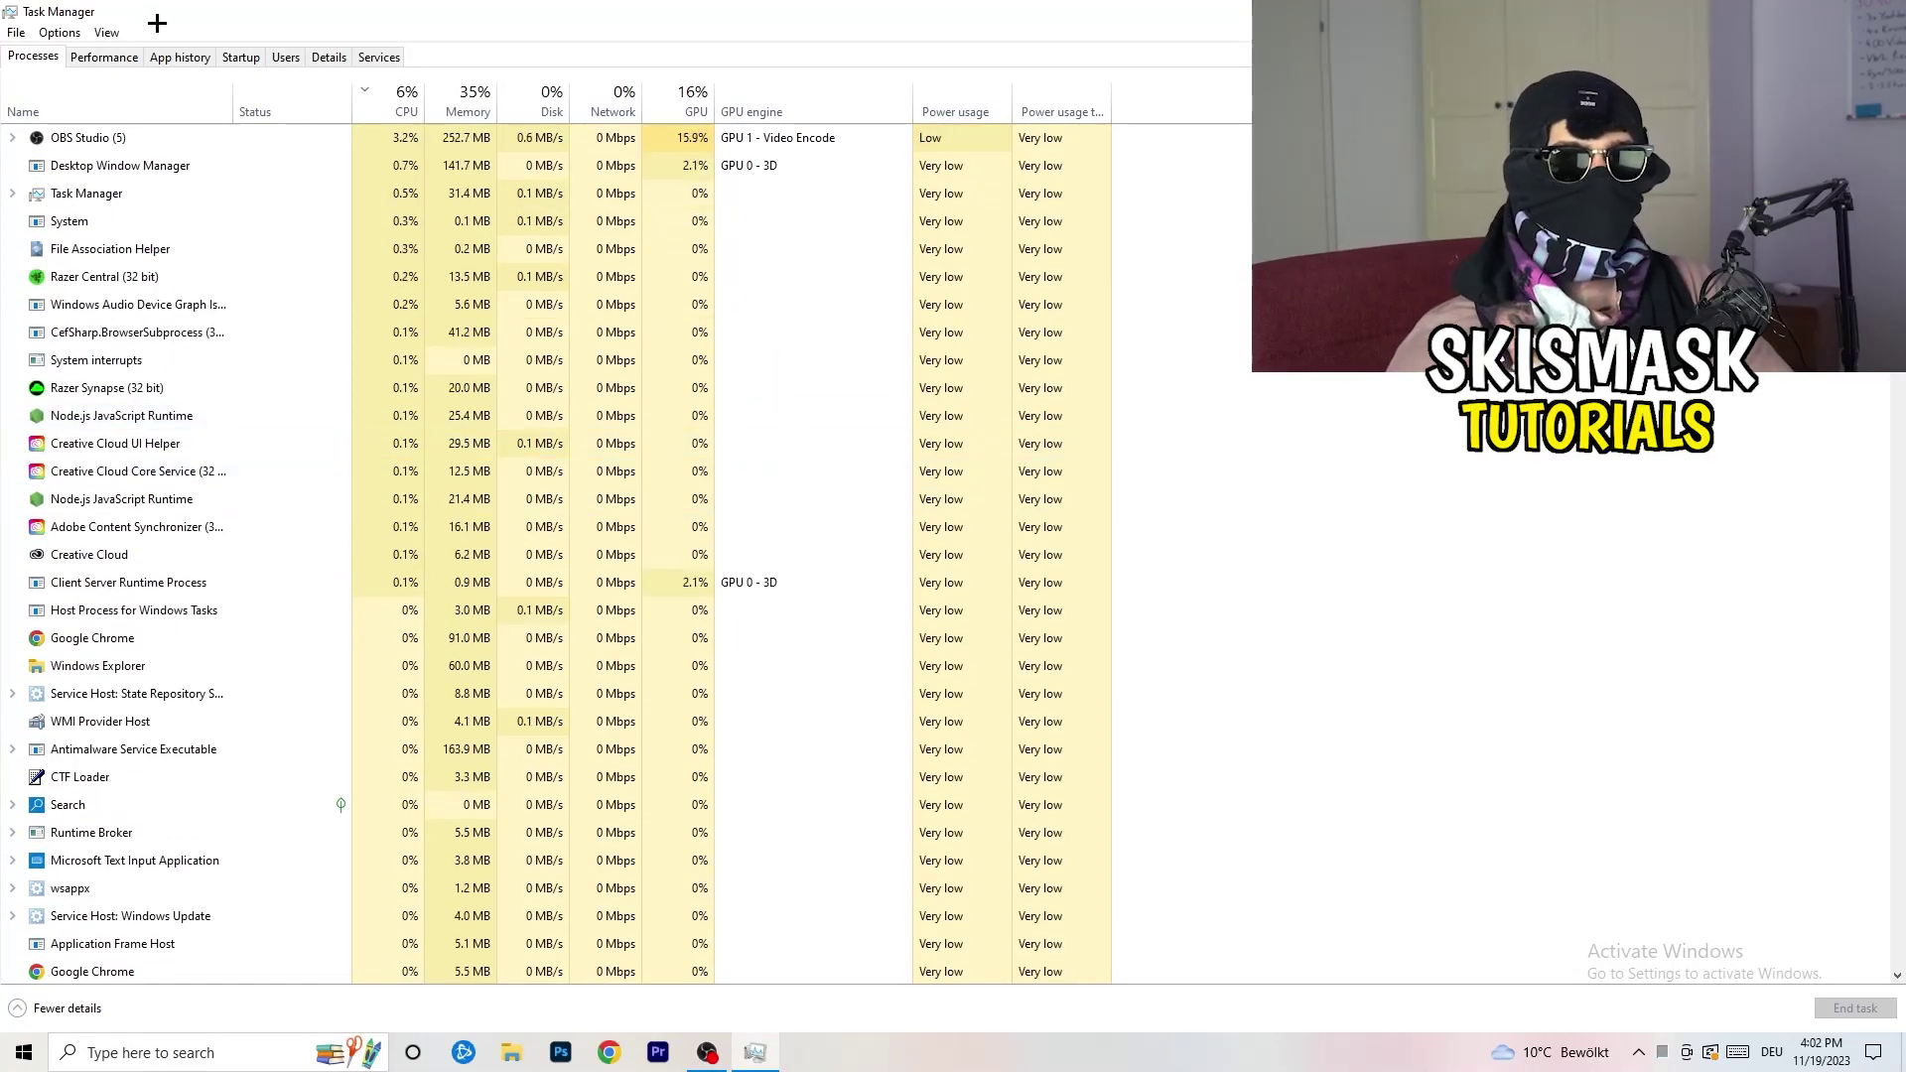
Sort the running processes by GPU and CPU usage and view the actions available for OBS Studio
left_click(407, 92)
left_click(690, 100)
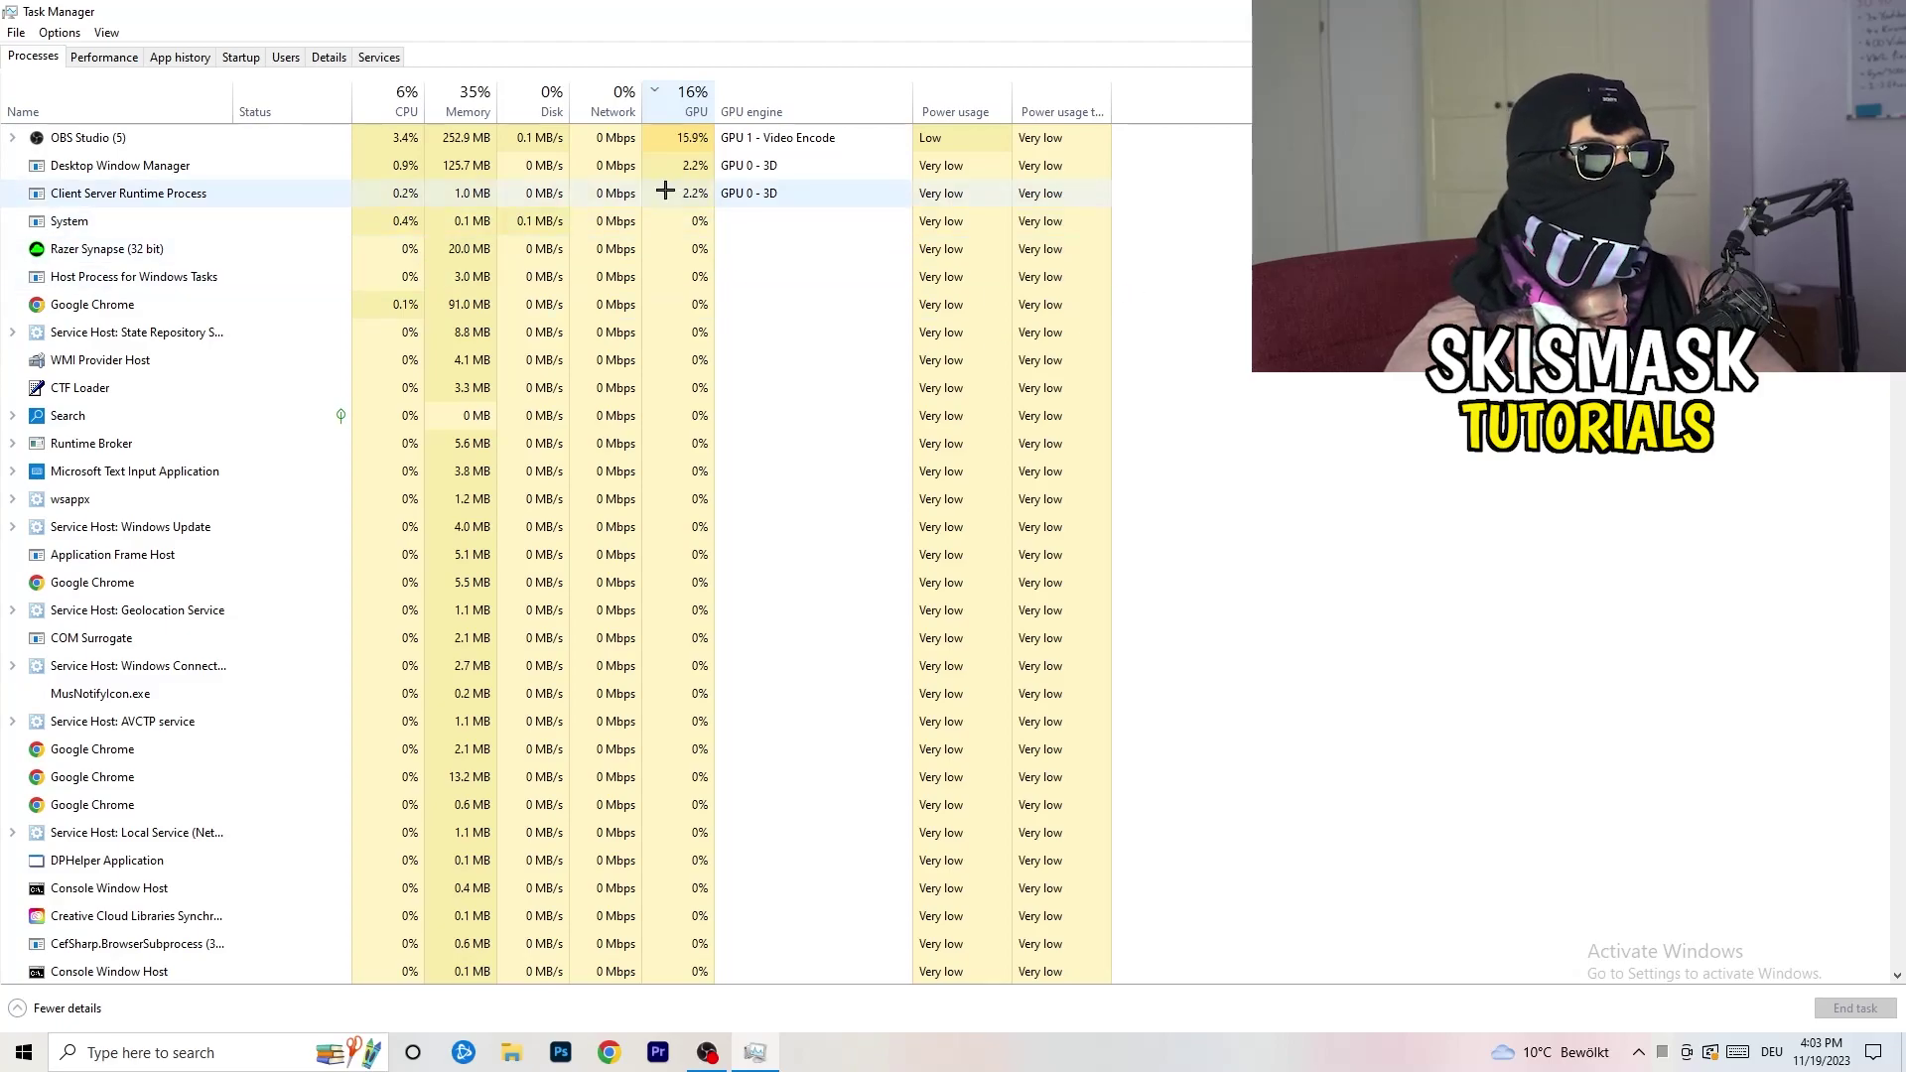
right_click(692, 144)
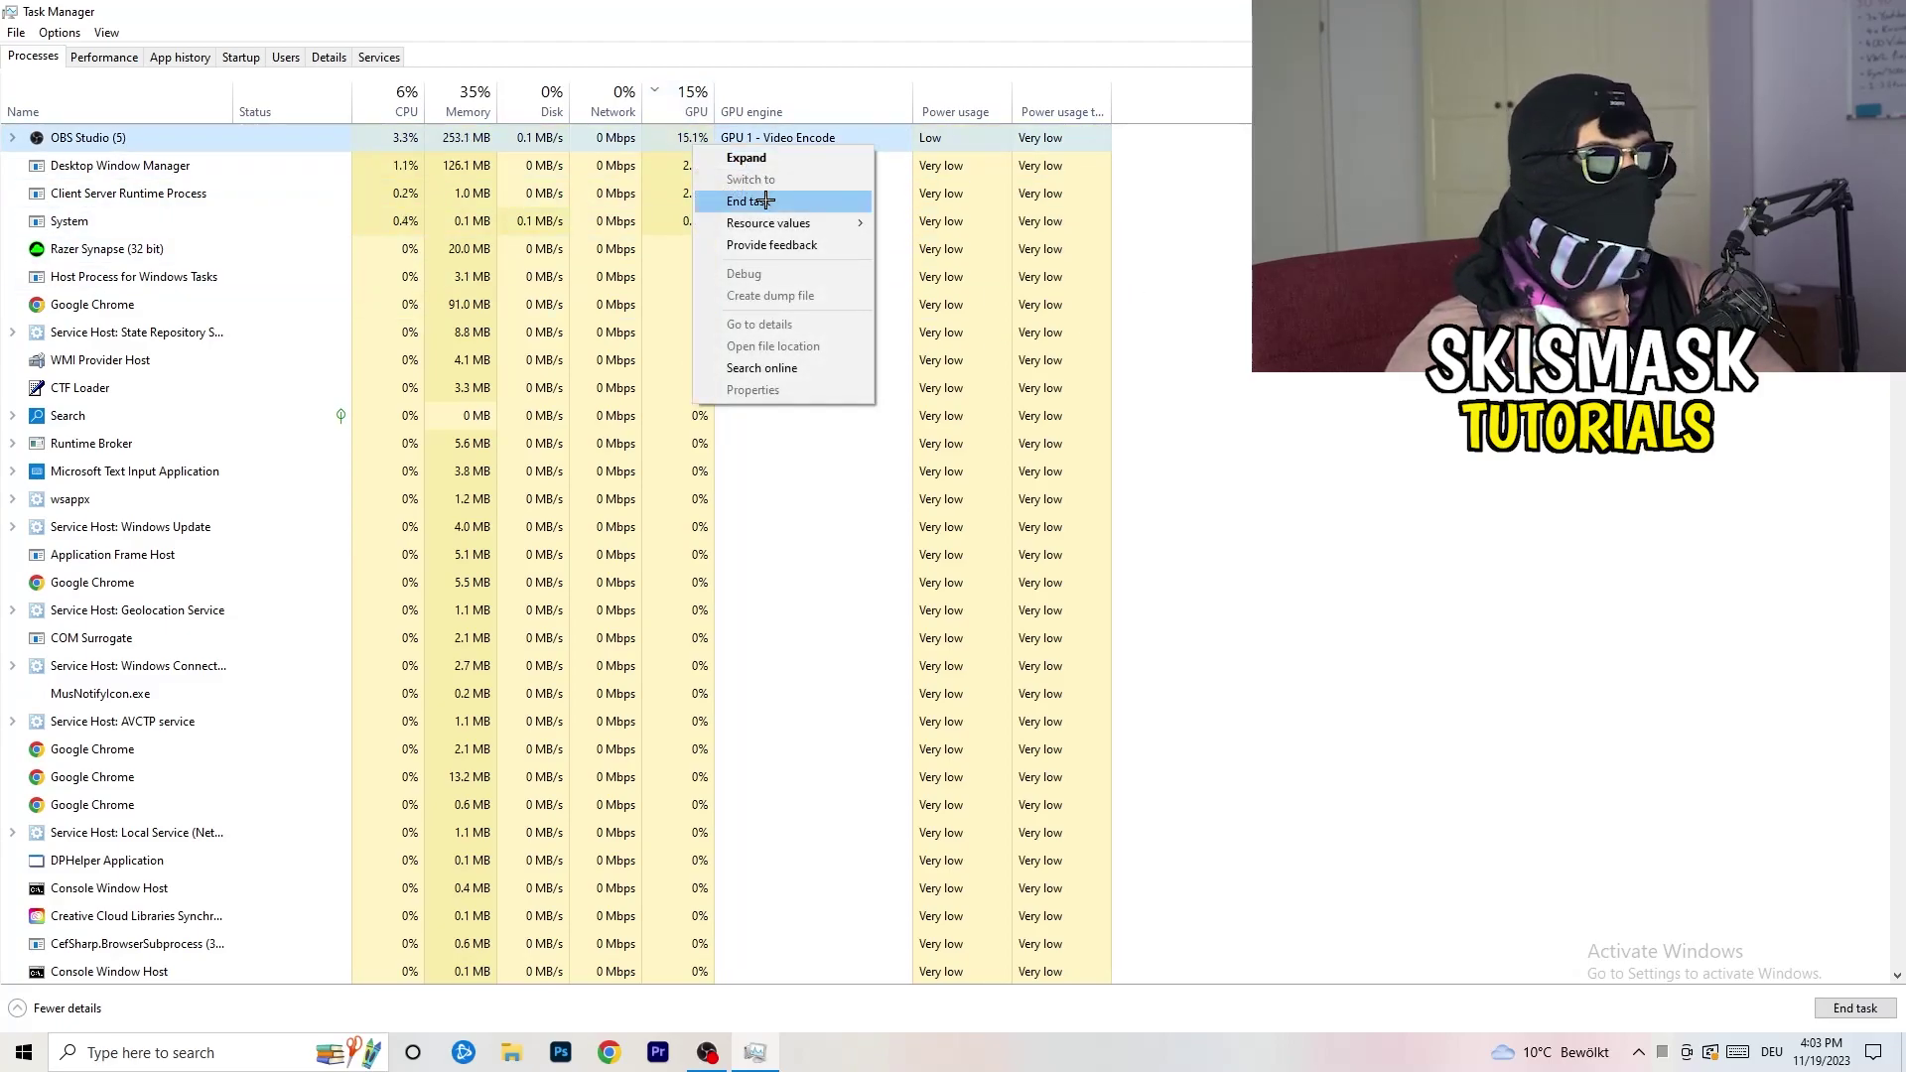
left_click(1247, 242)
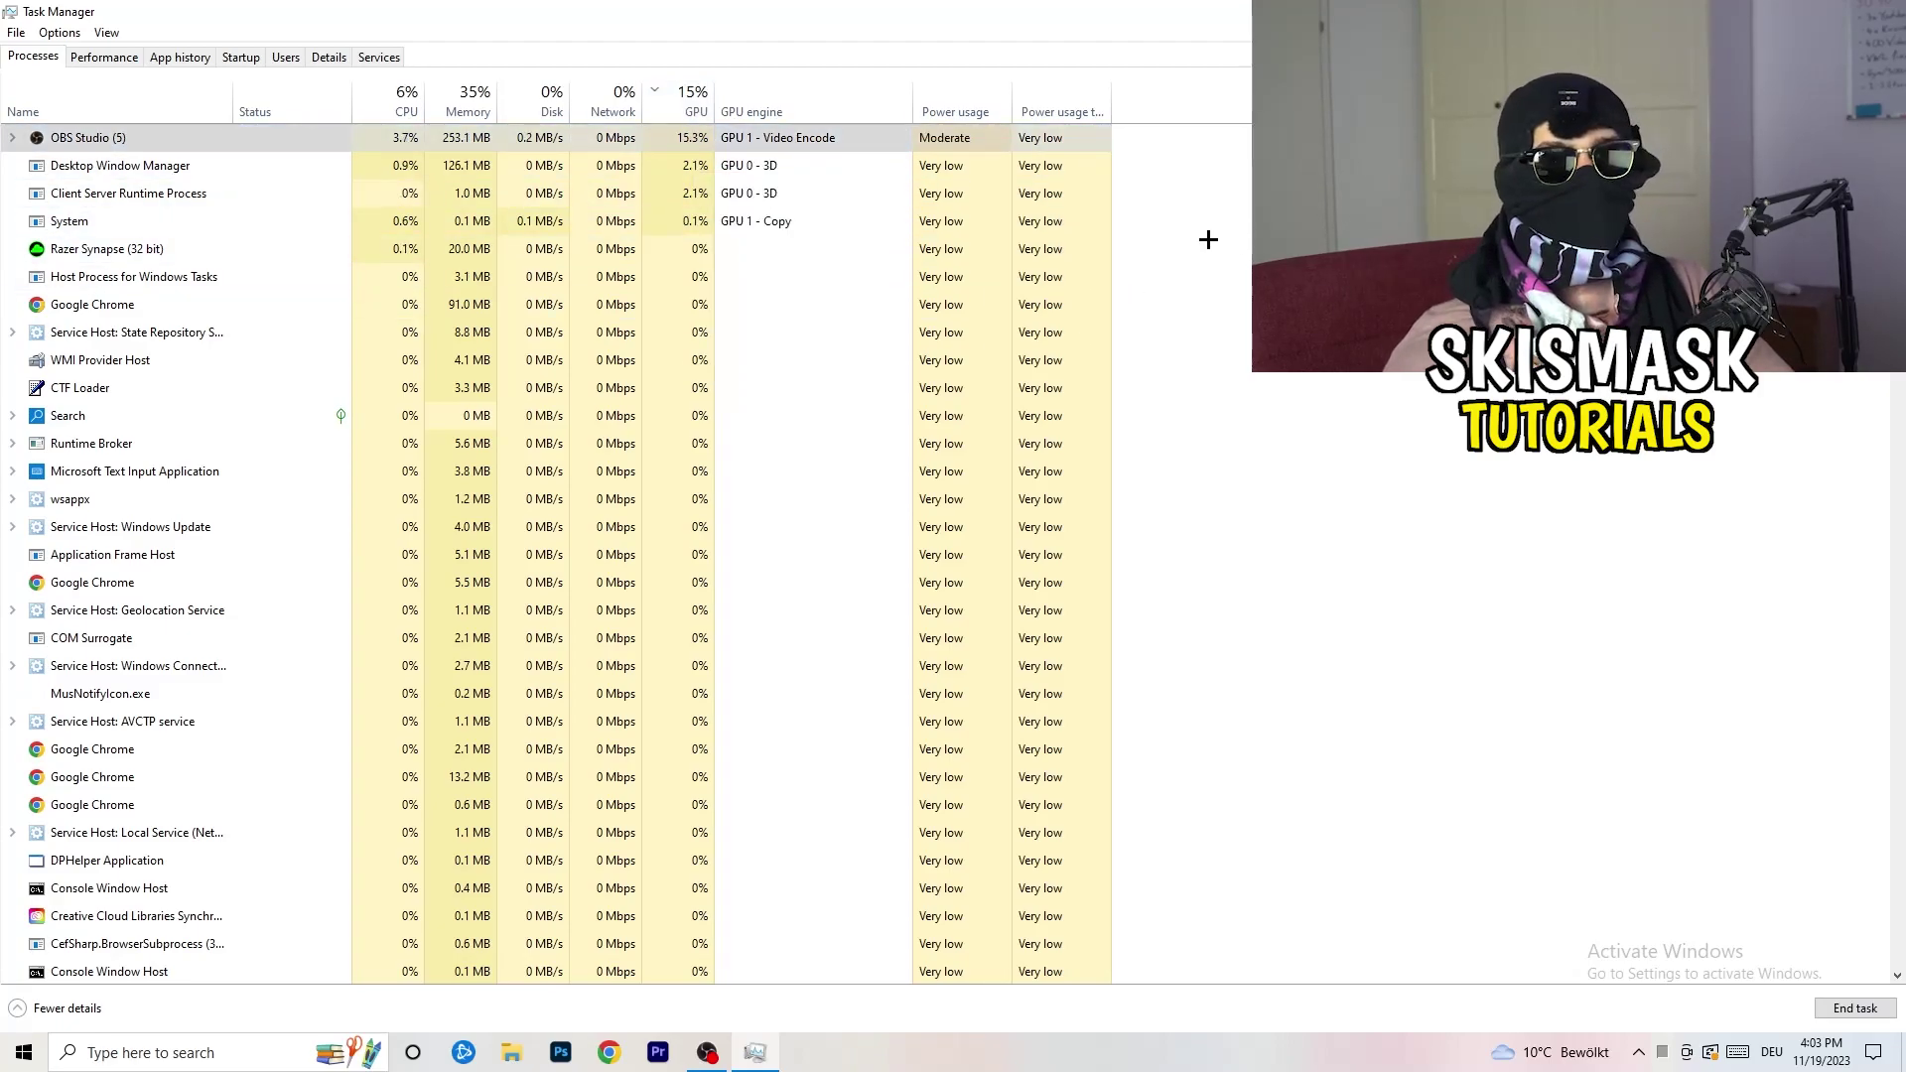
left_click(397, 99)
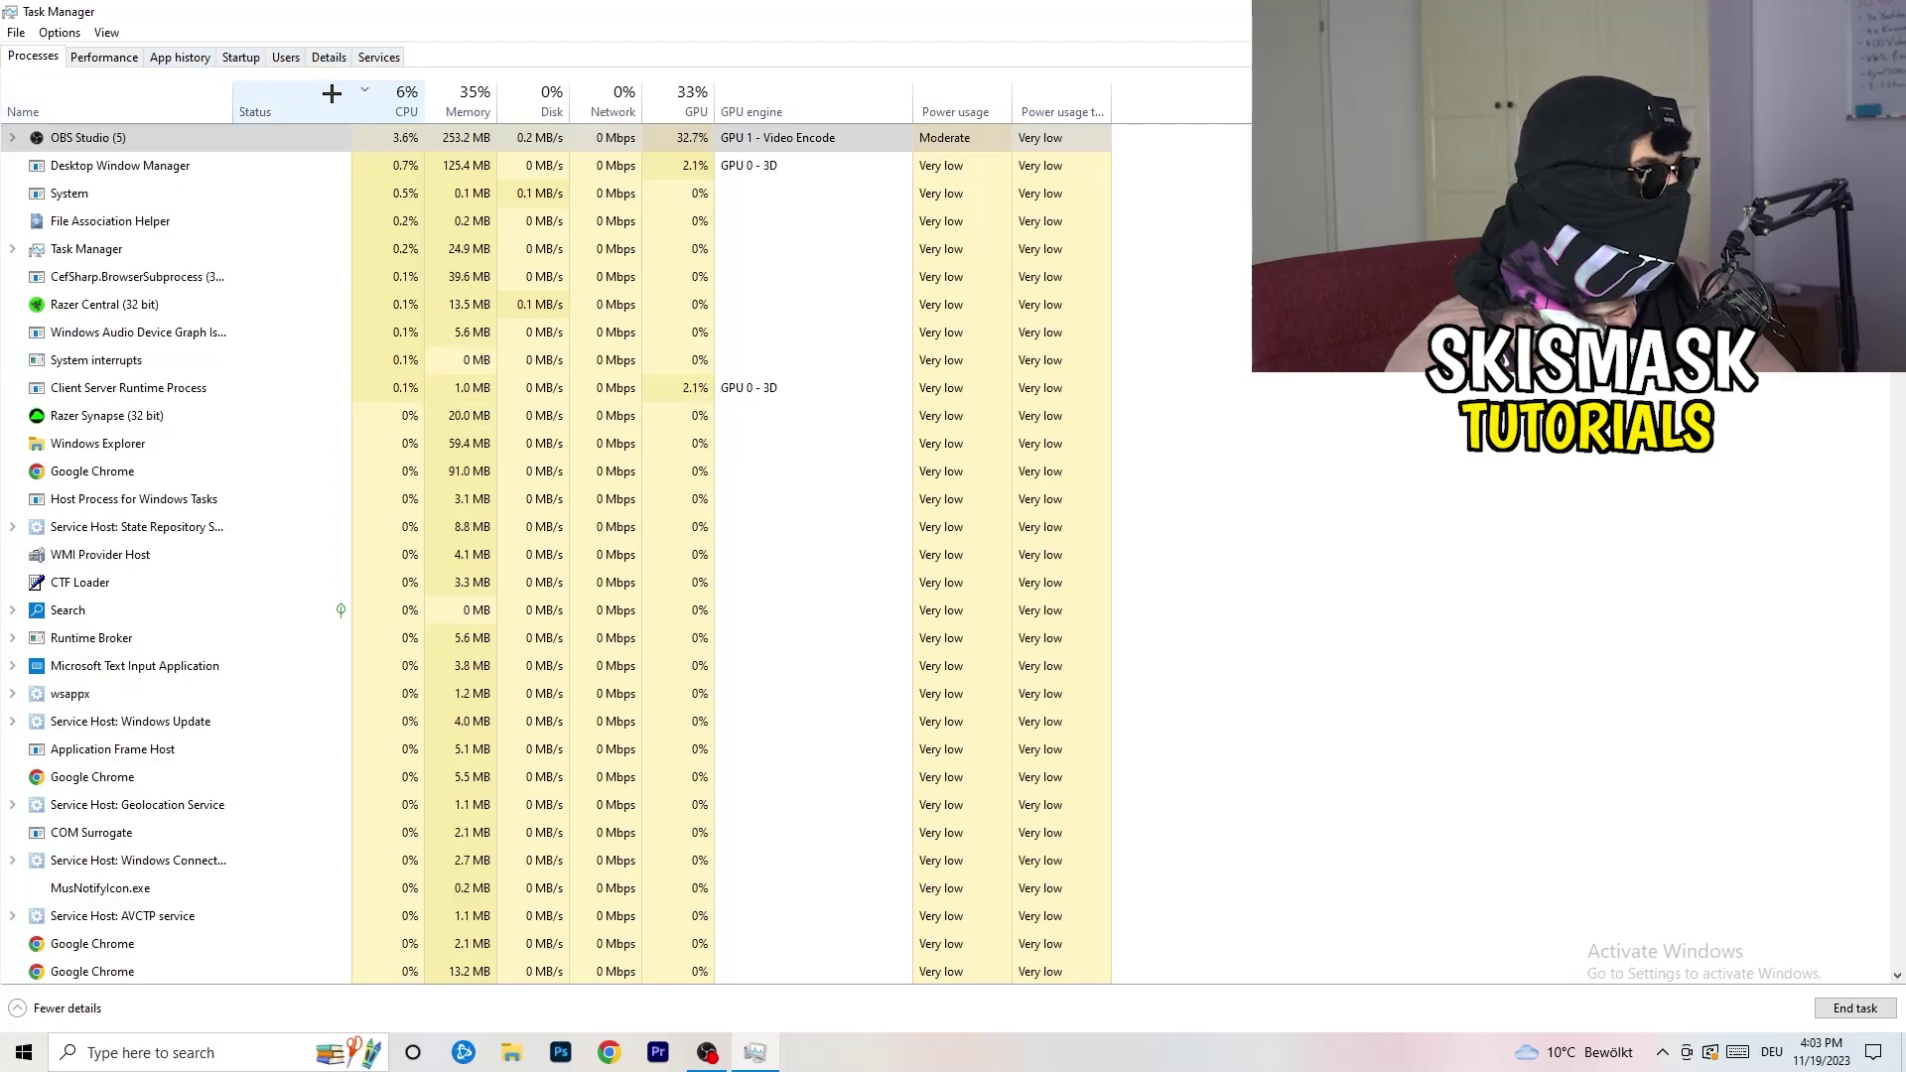
Show the detailed process list and view the priority options for a Creative Cloud UI Helper process
left_click(329, 55)
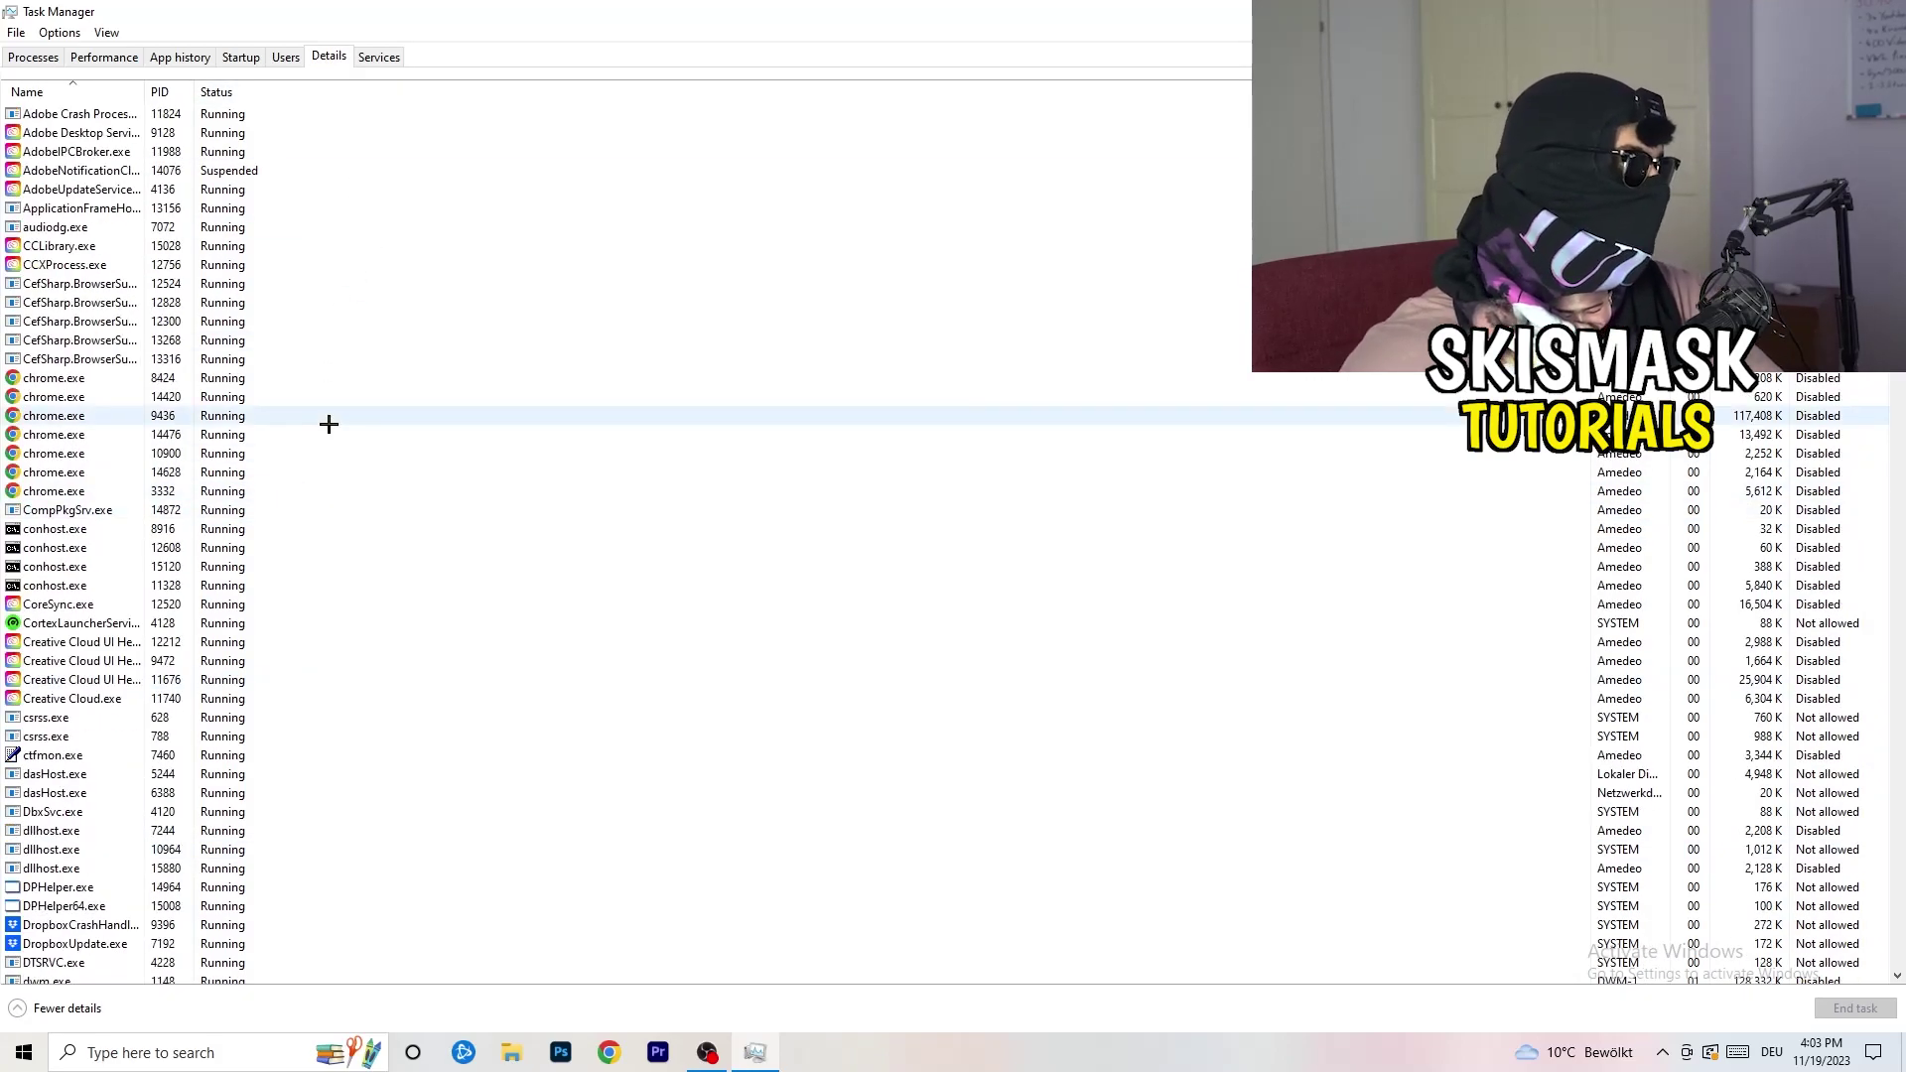
scroll(111, 547, "down", 3)
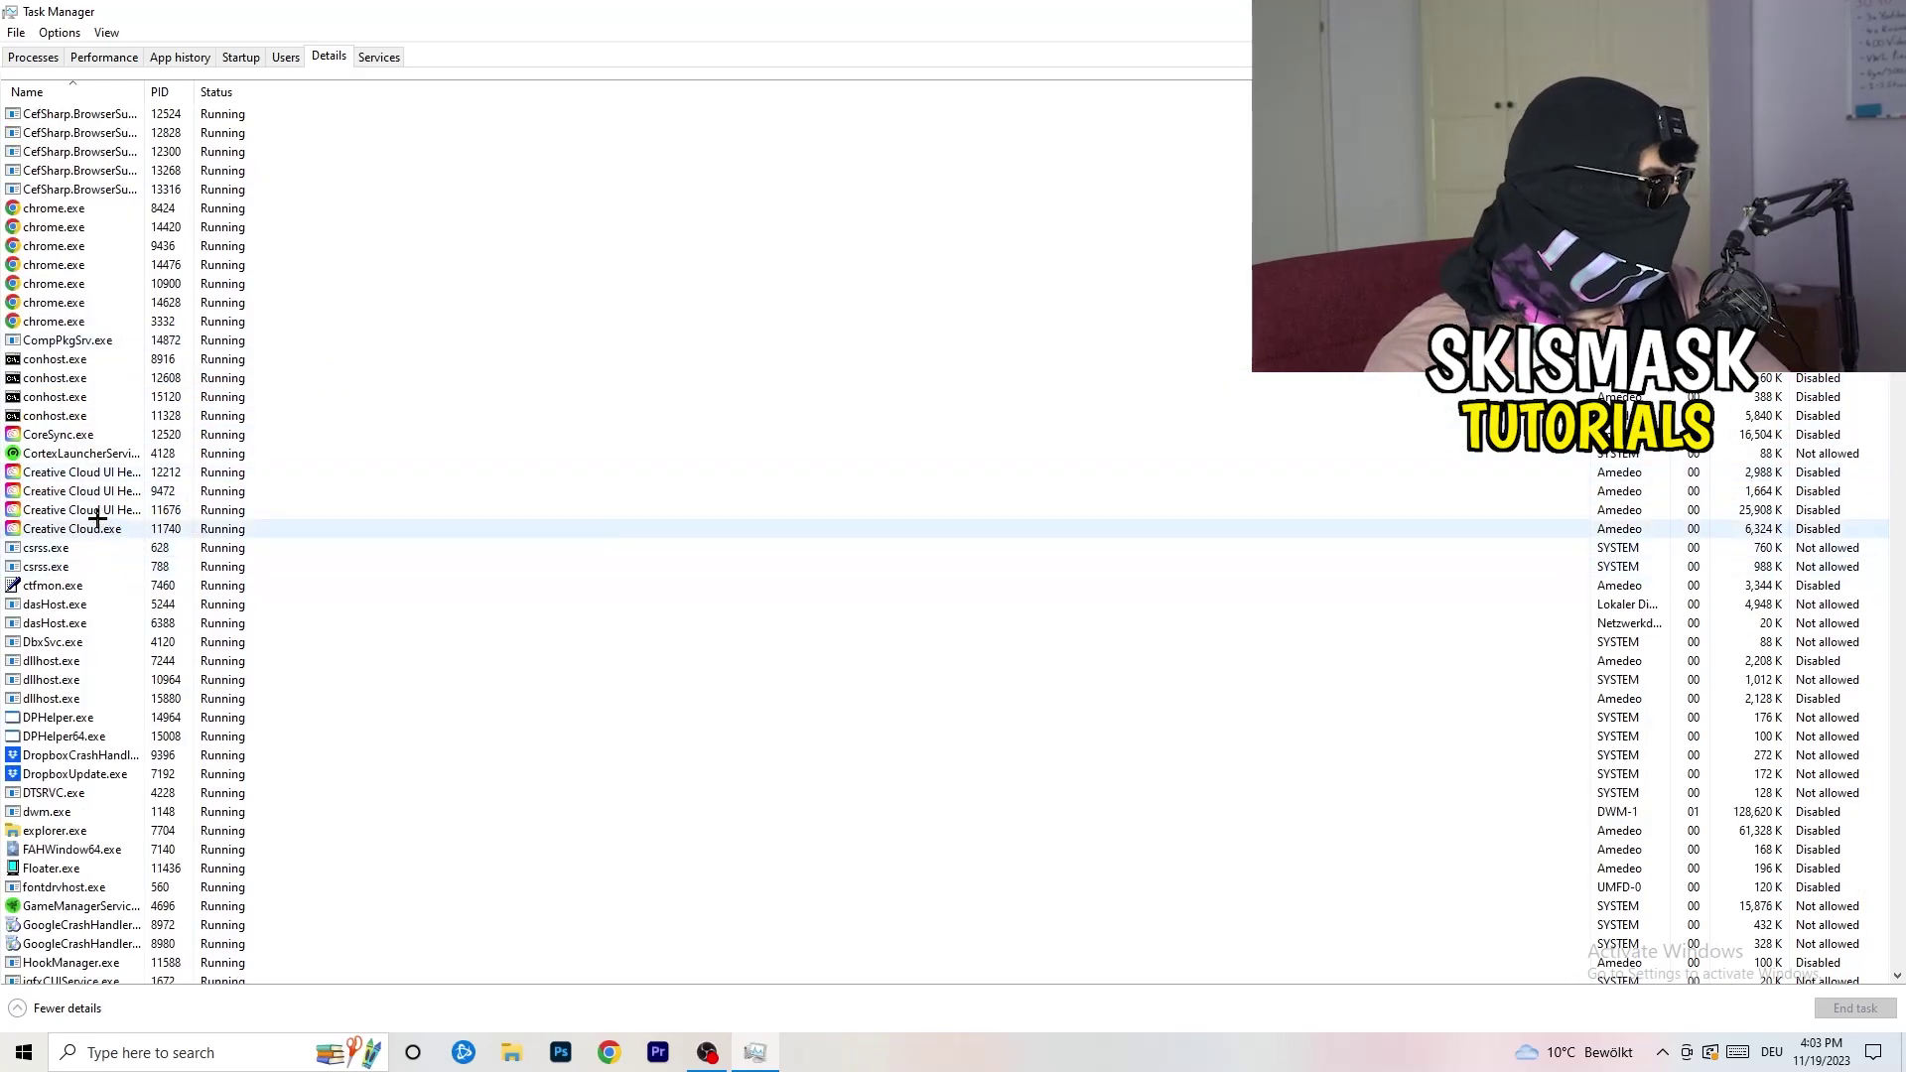
right_click(79, 510)
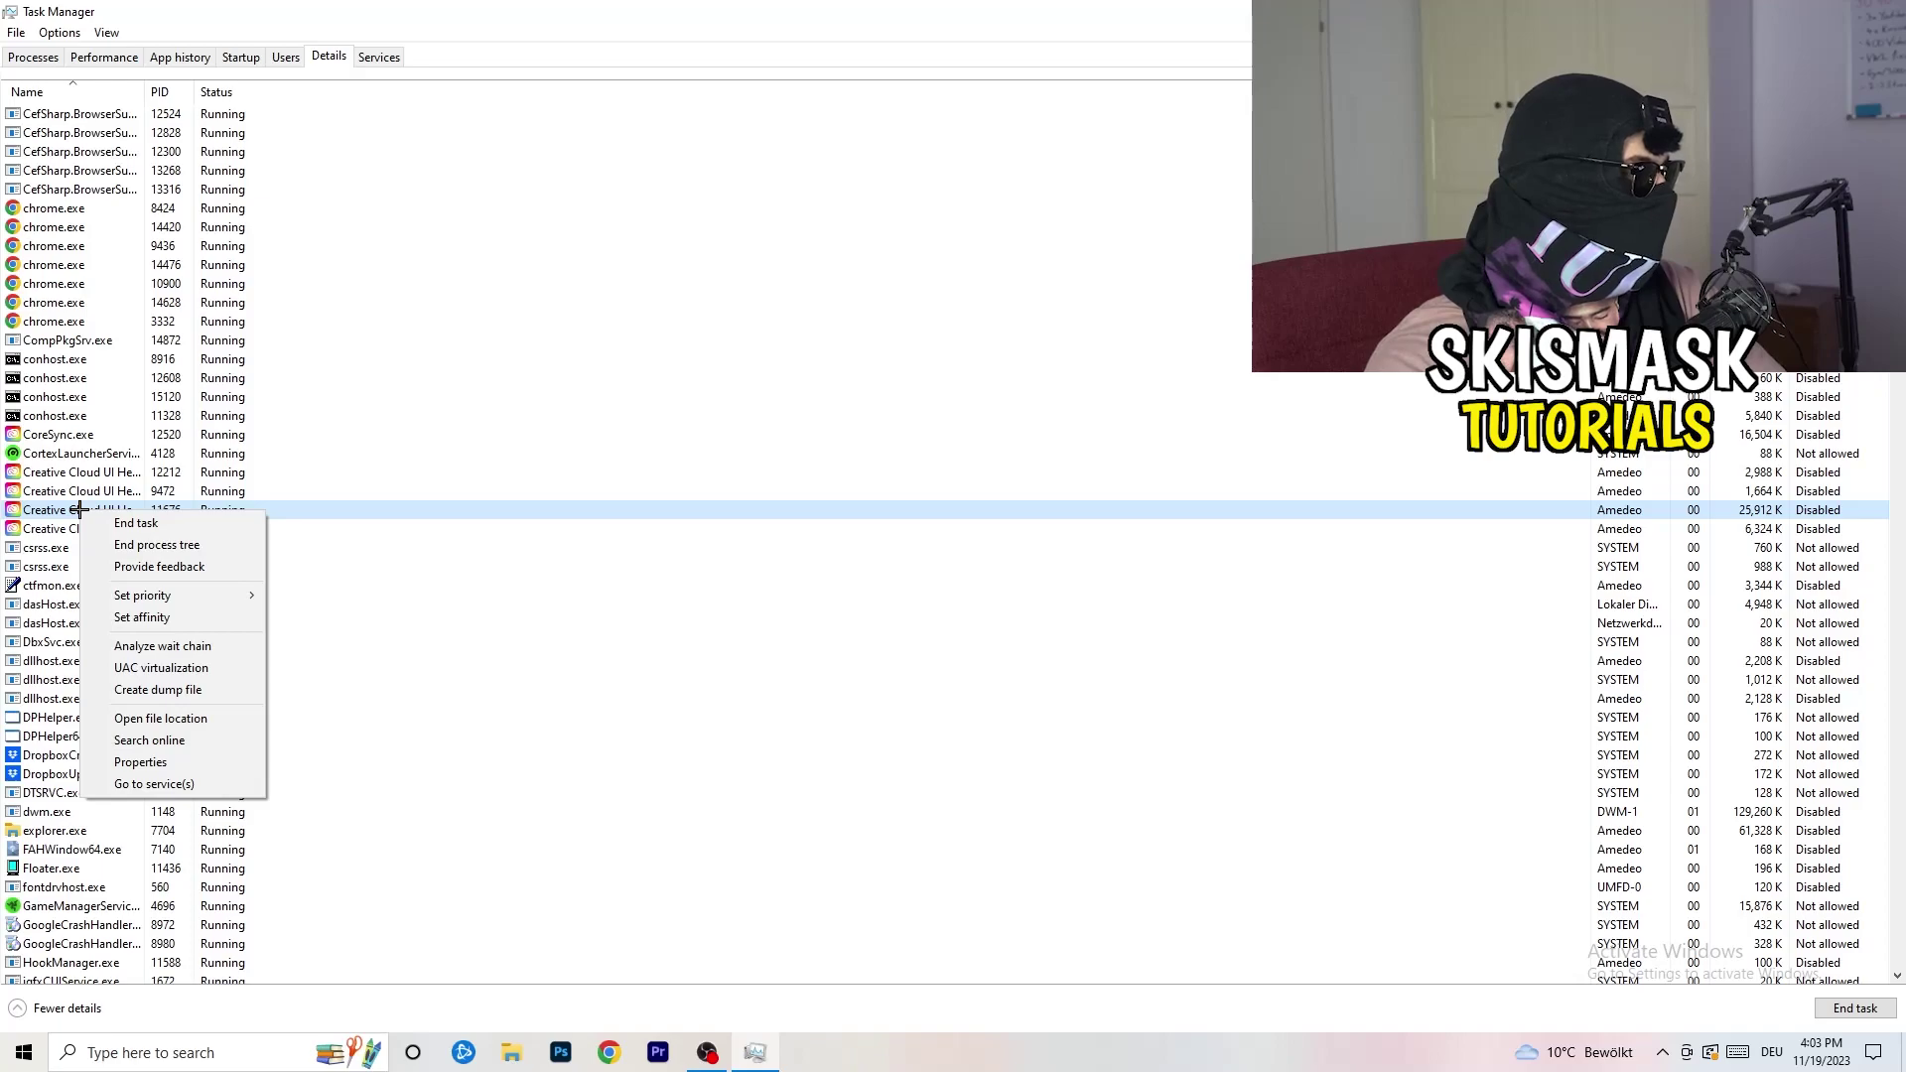
mouse_move(164, 597)
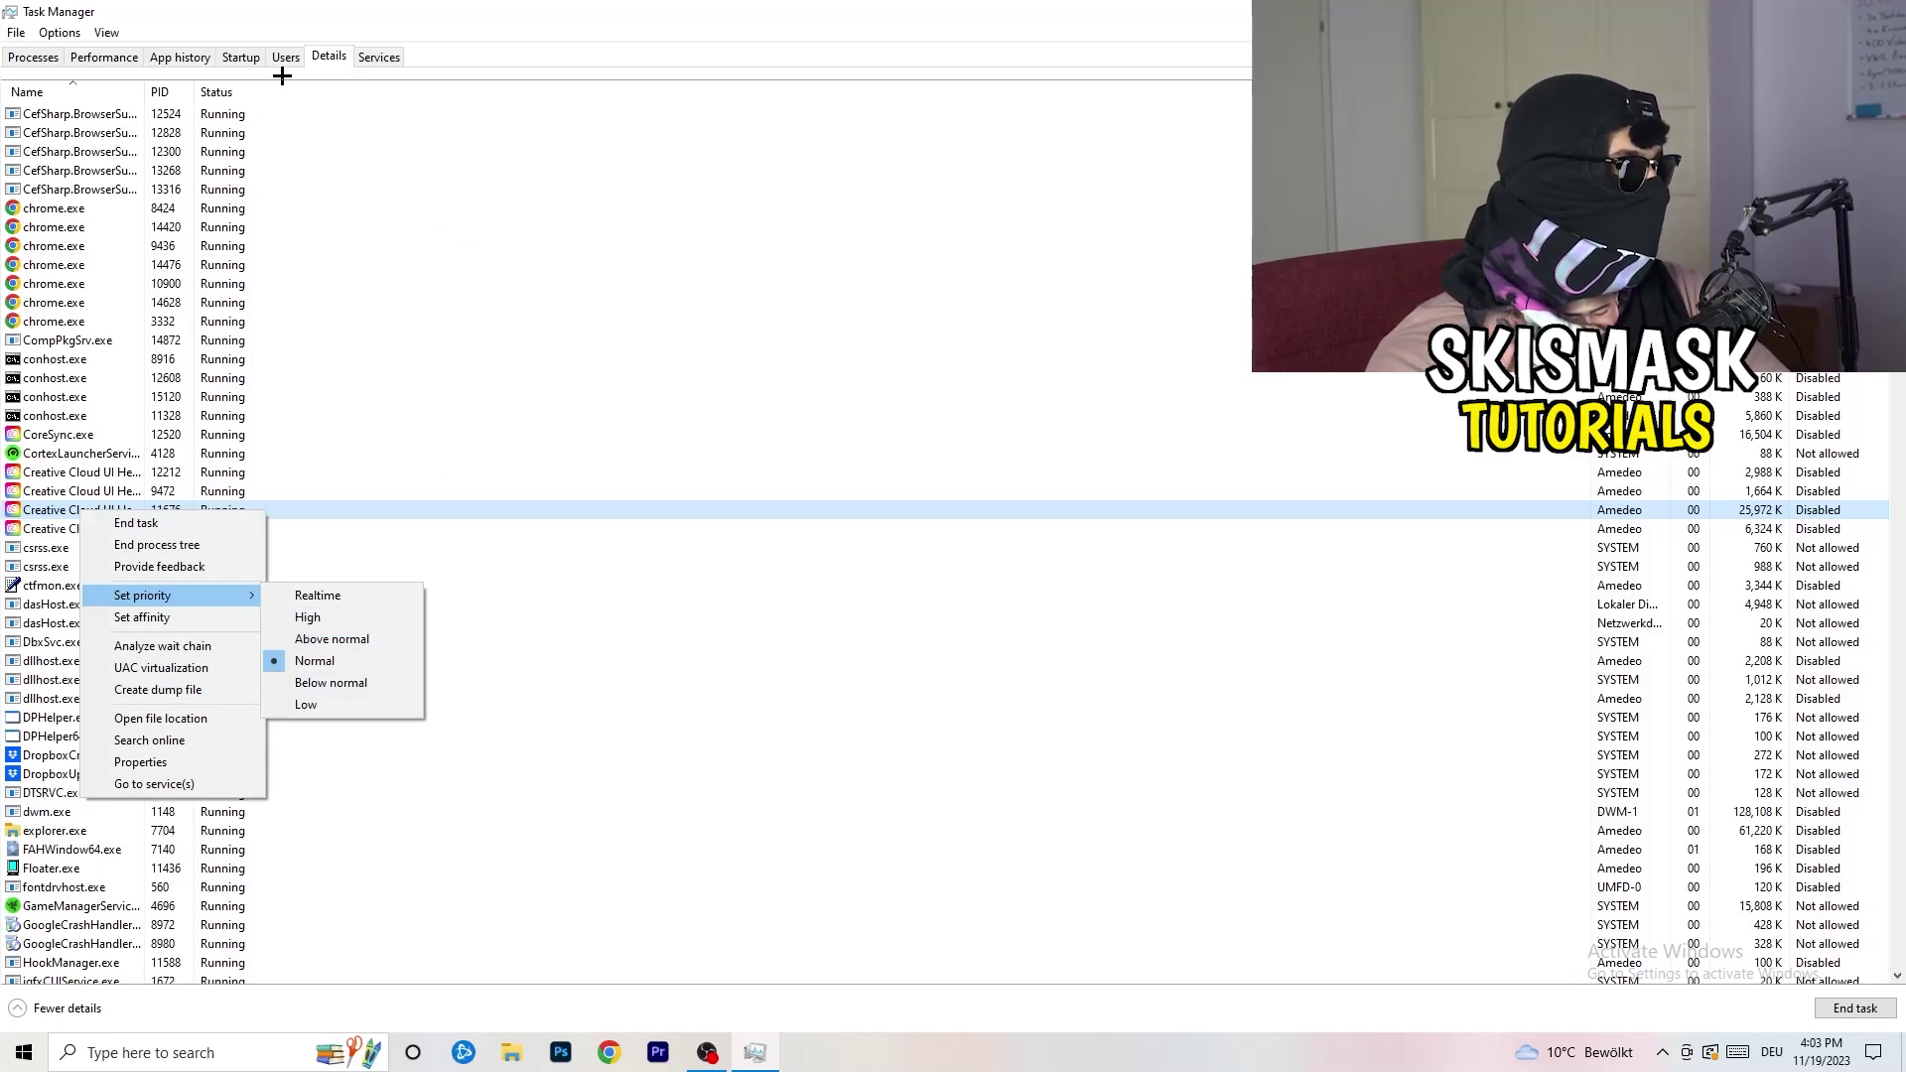
Review the startup apps and the actions available for DT_Startup, and close Task Manager
left_click(248, 60)
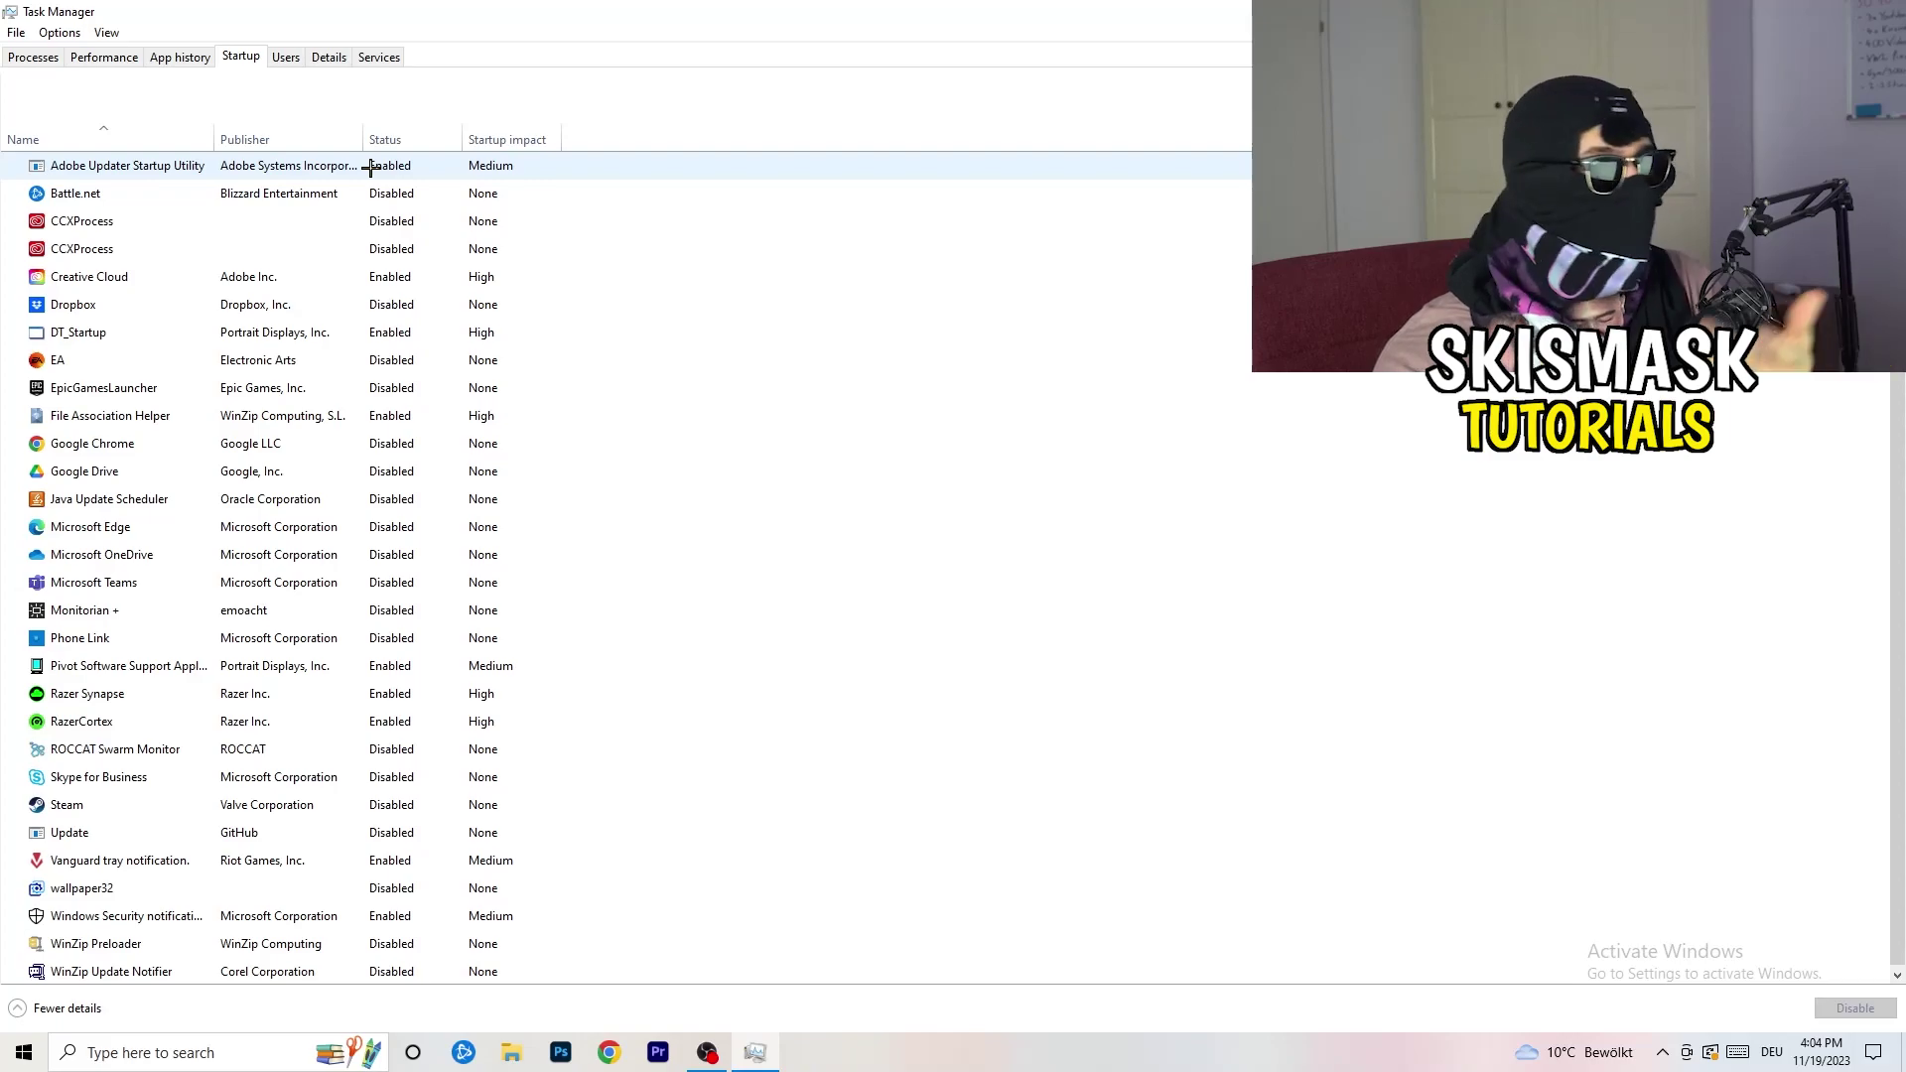
right_click(434, 324)
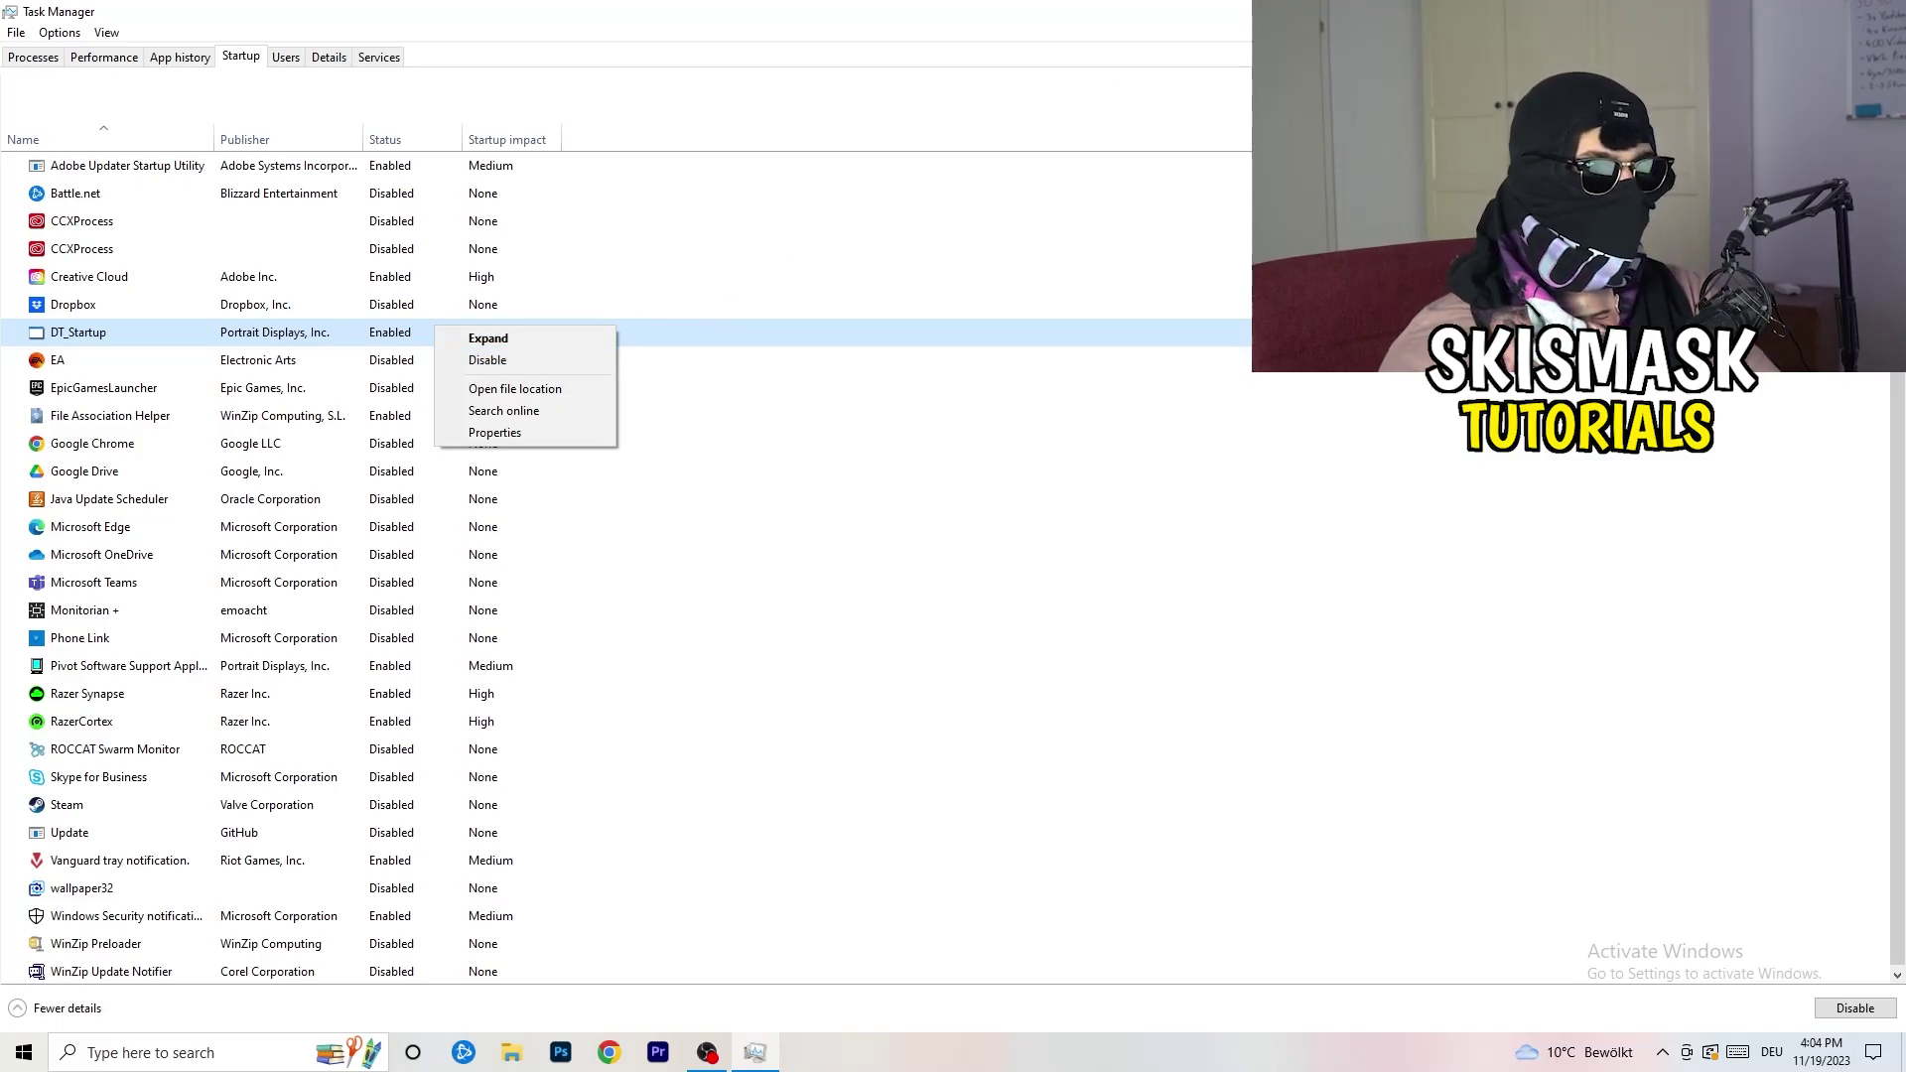
key("Escape")
key("alt+F4")
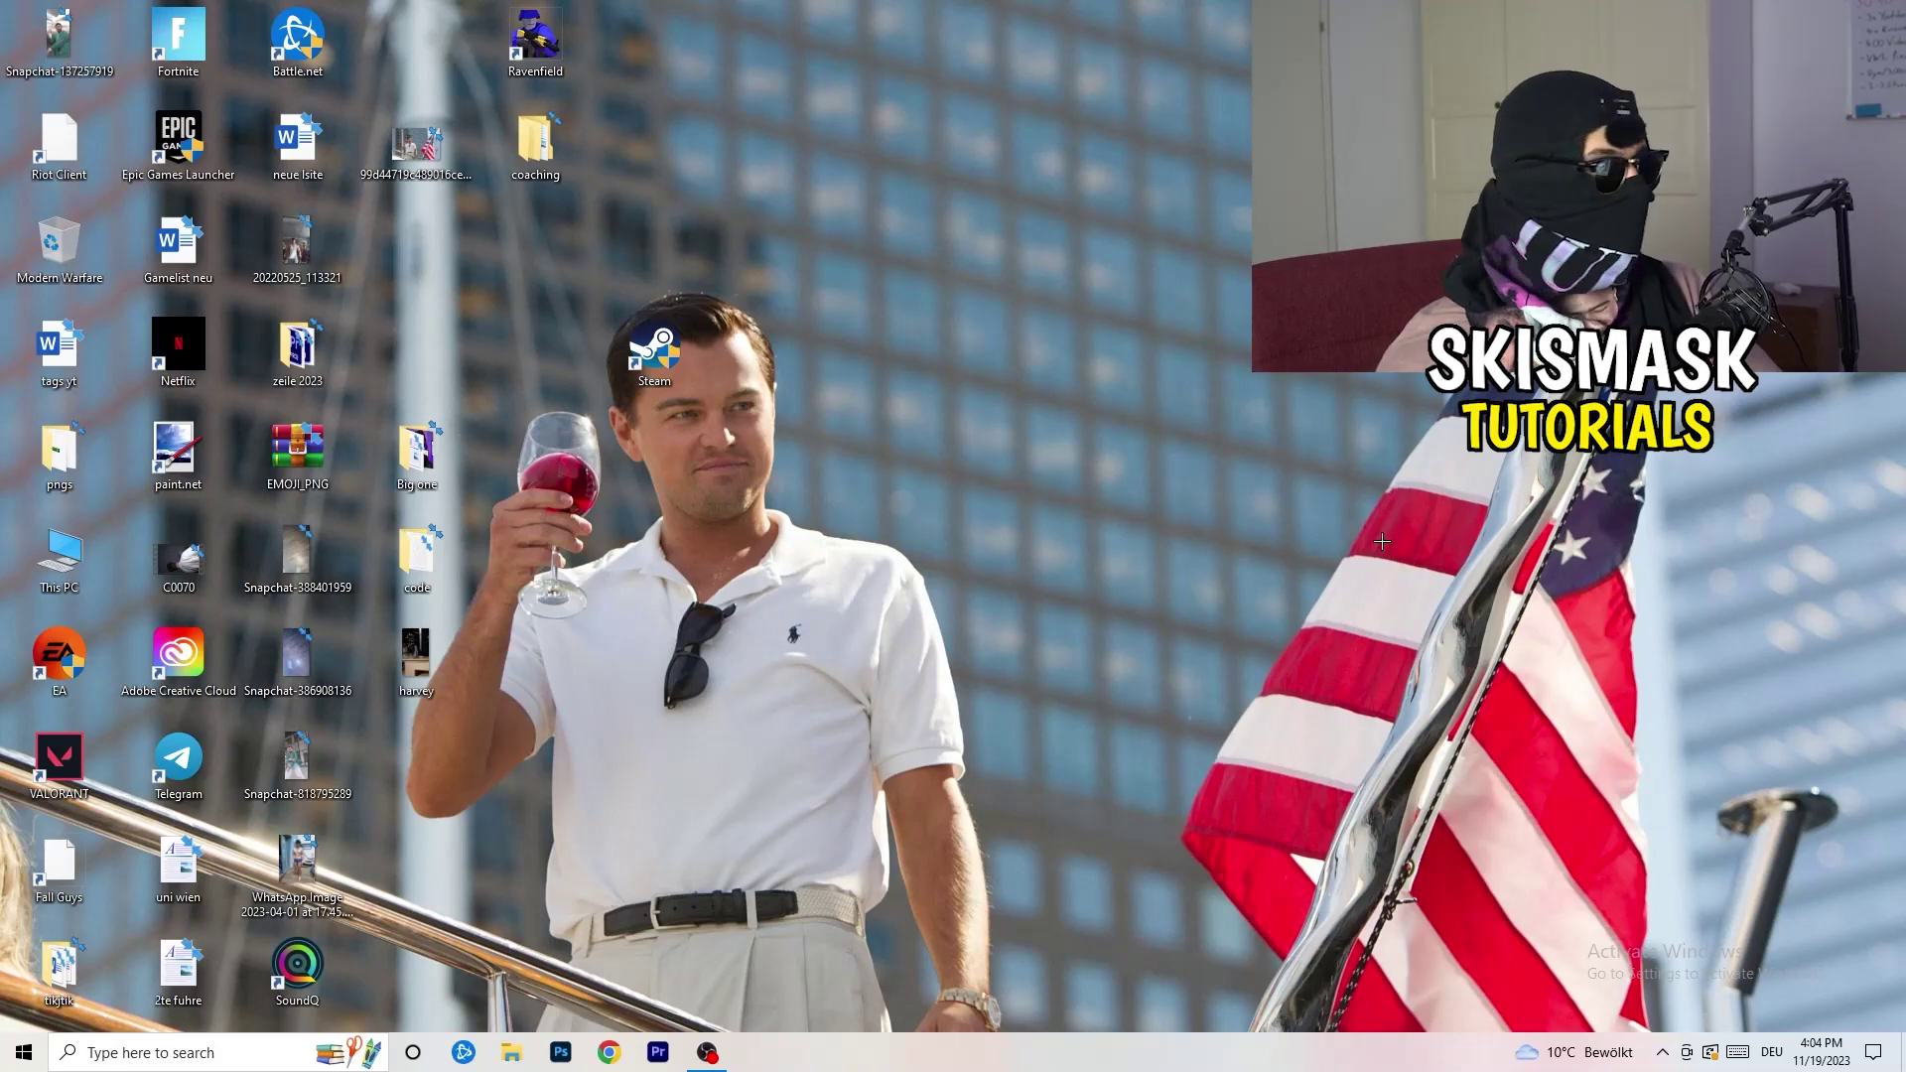
Open the System display settings and review the scaling, resolution and multiple display options
left_click(12, 1060)
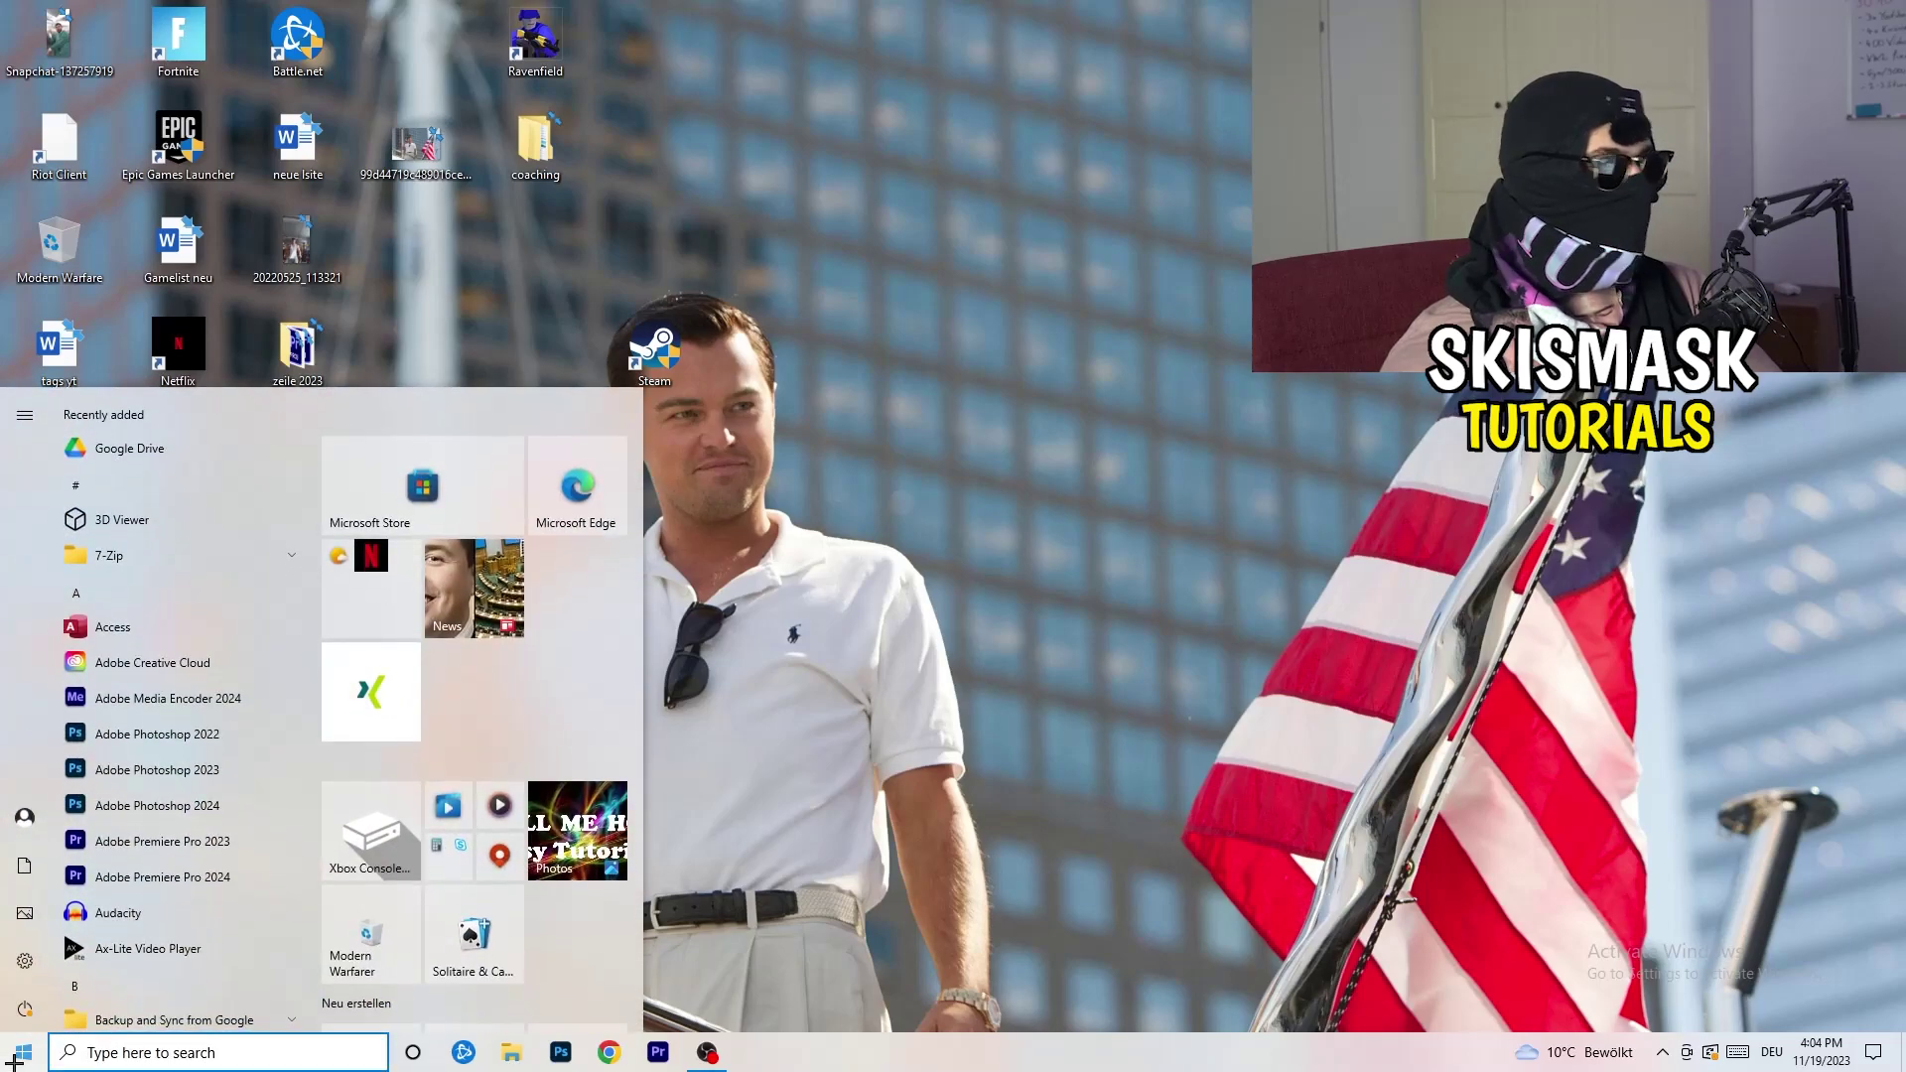
left_click(25, 959)
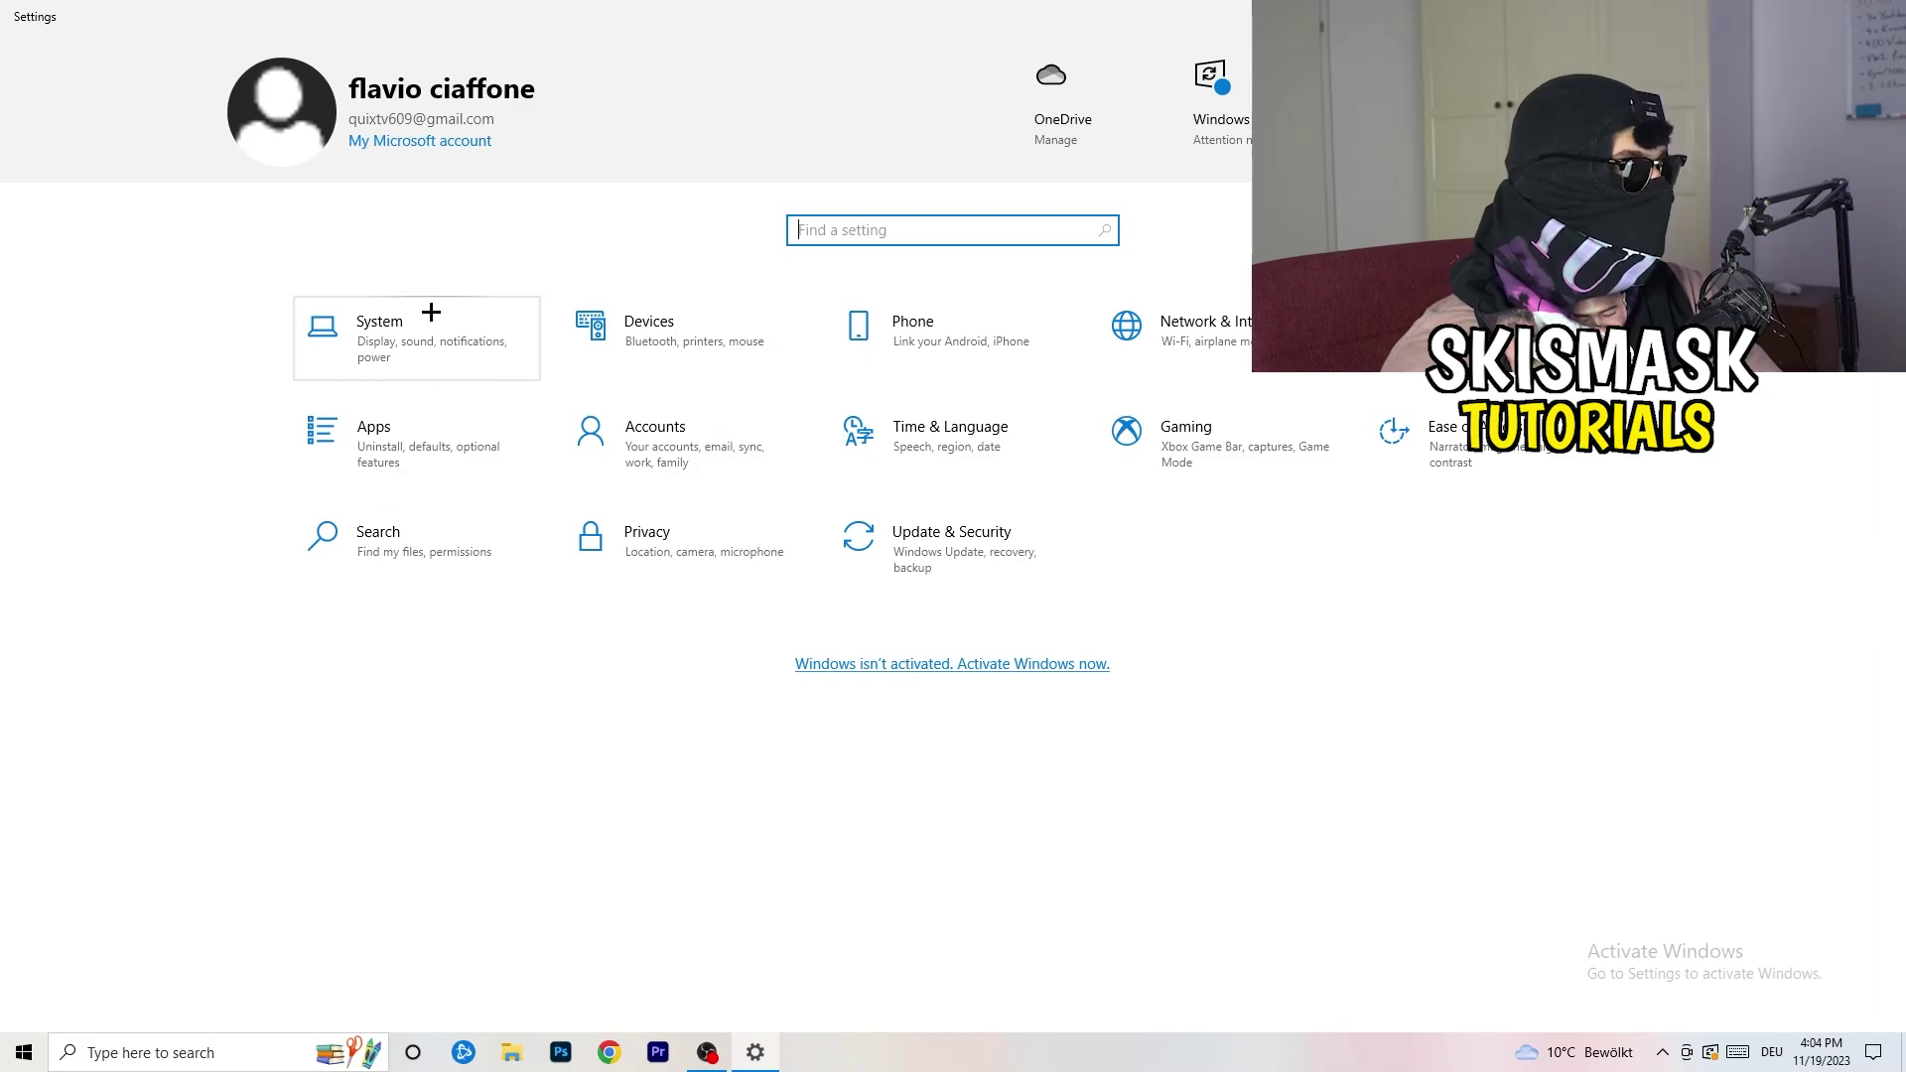
left_click(449, 320)
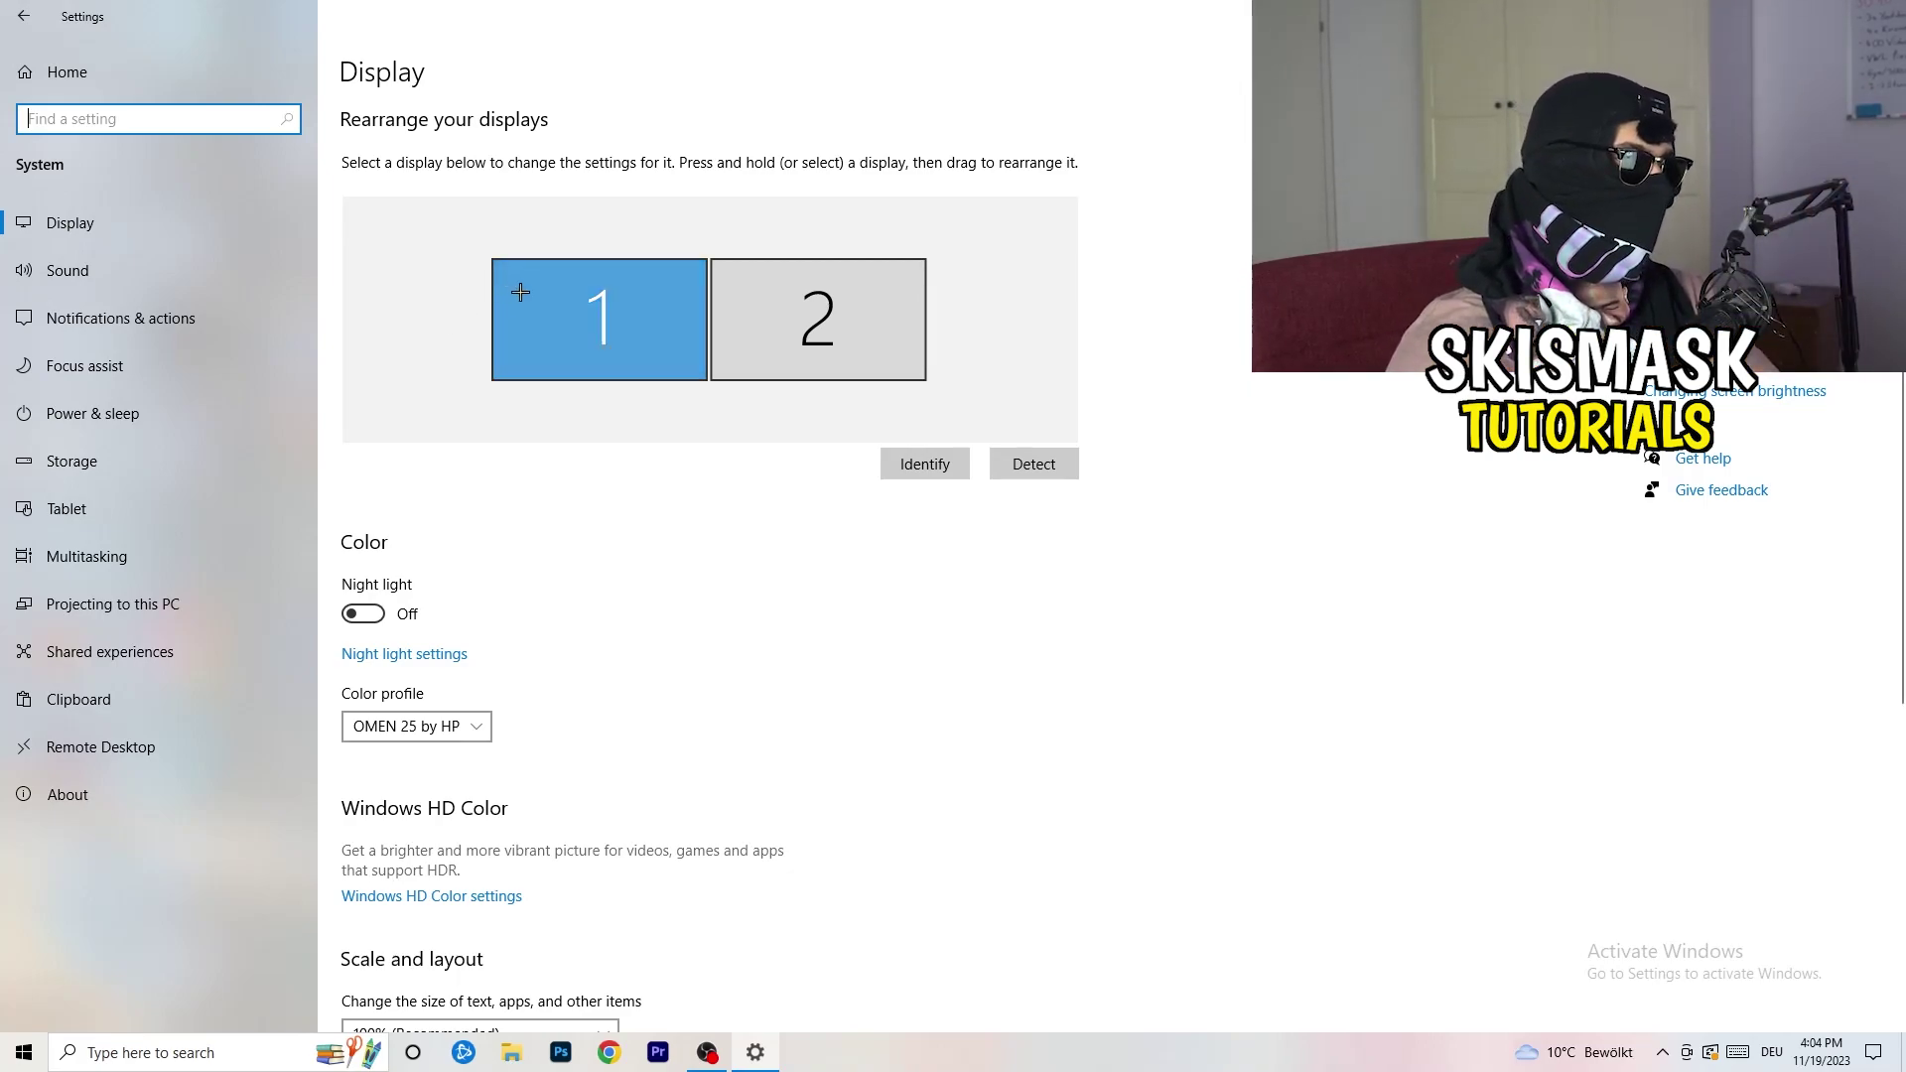
scroll(692, 362, "down", 5)
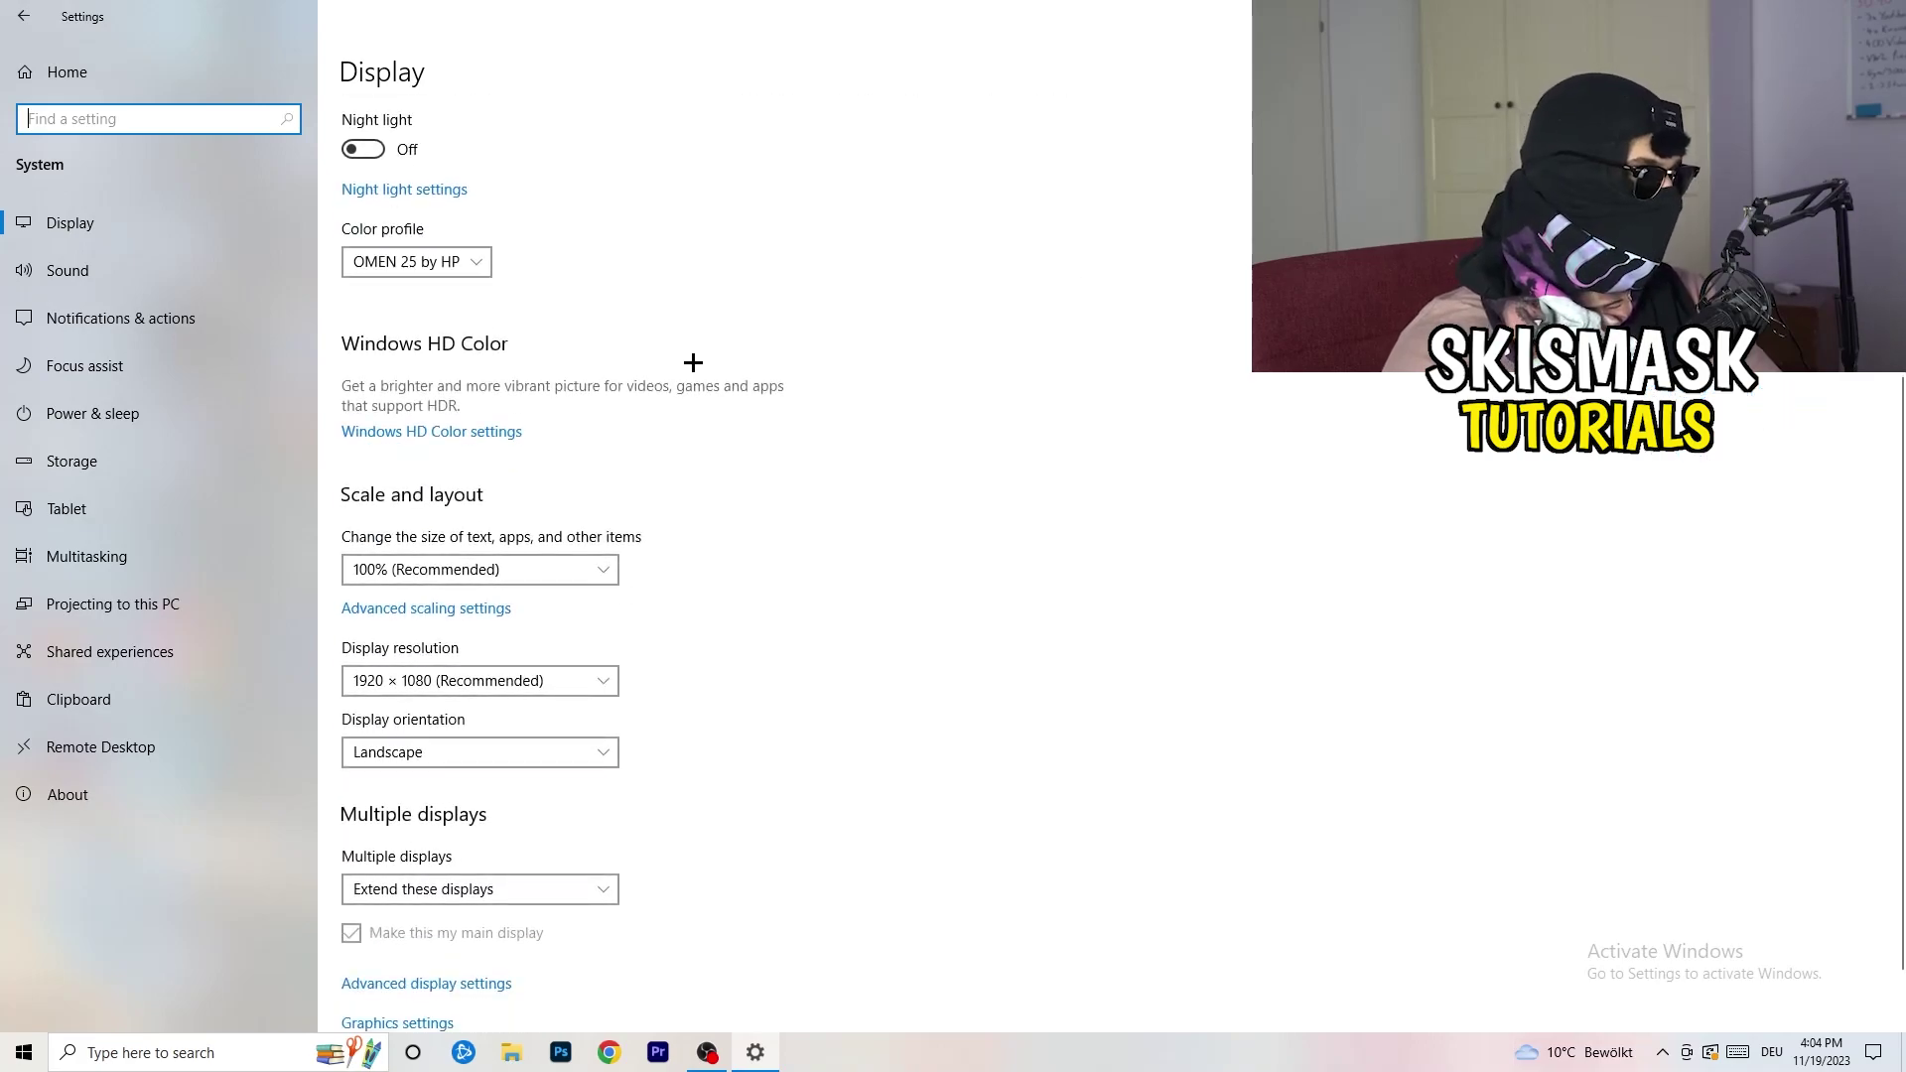
left_click(467, 570)
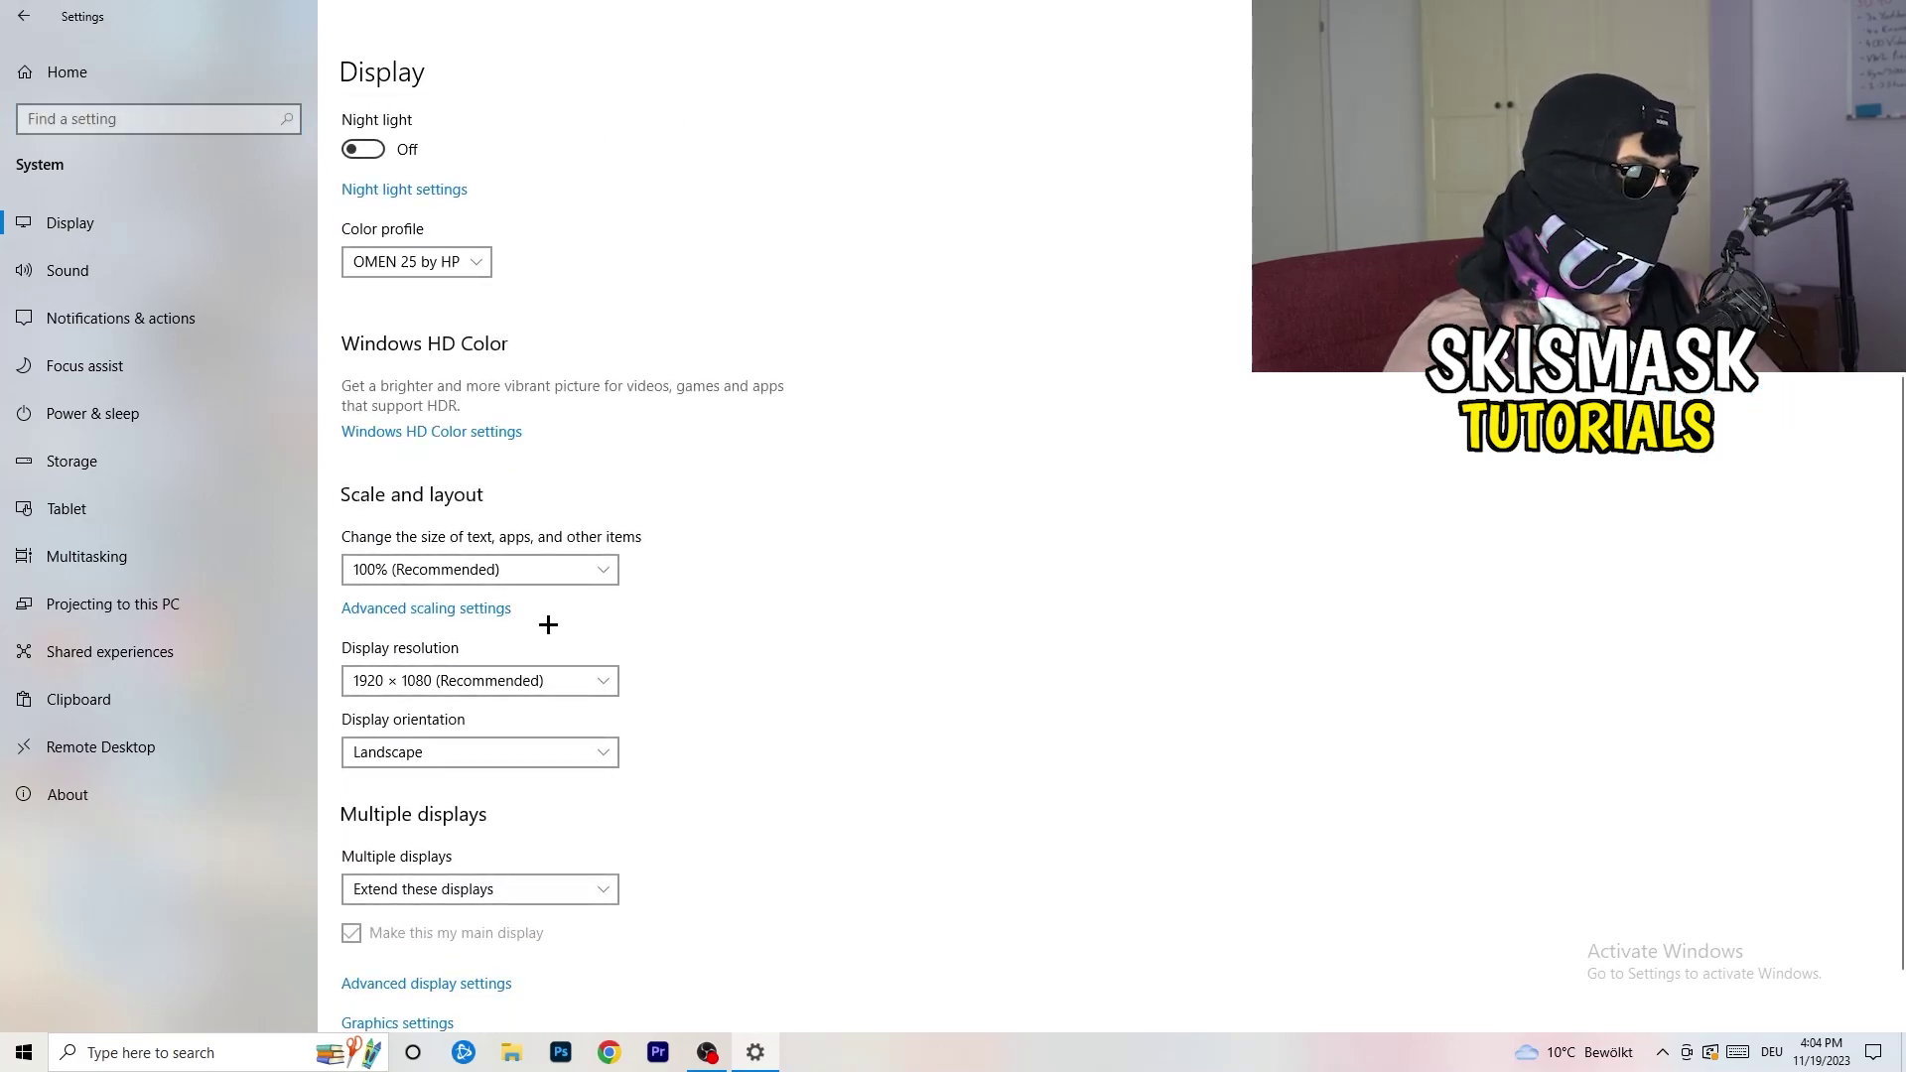
left_click(1021, 534)
scroll(812, 547, "down", 1)
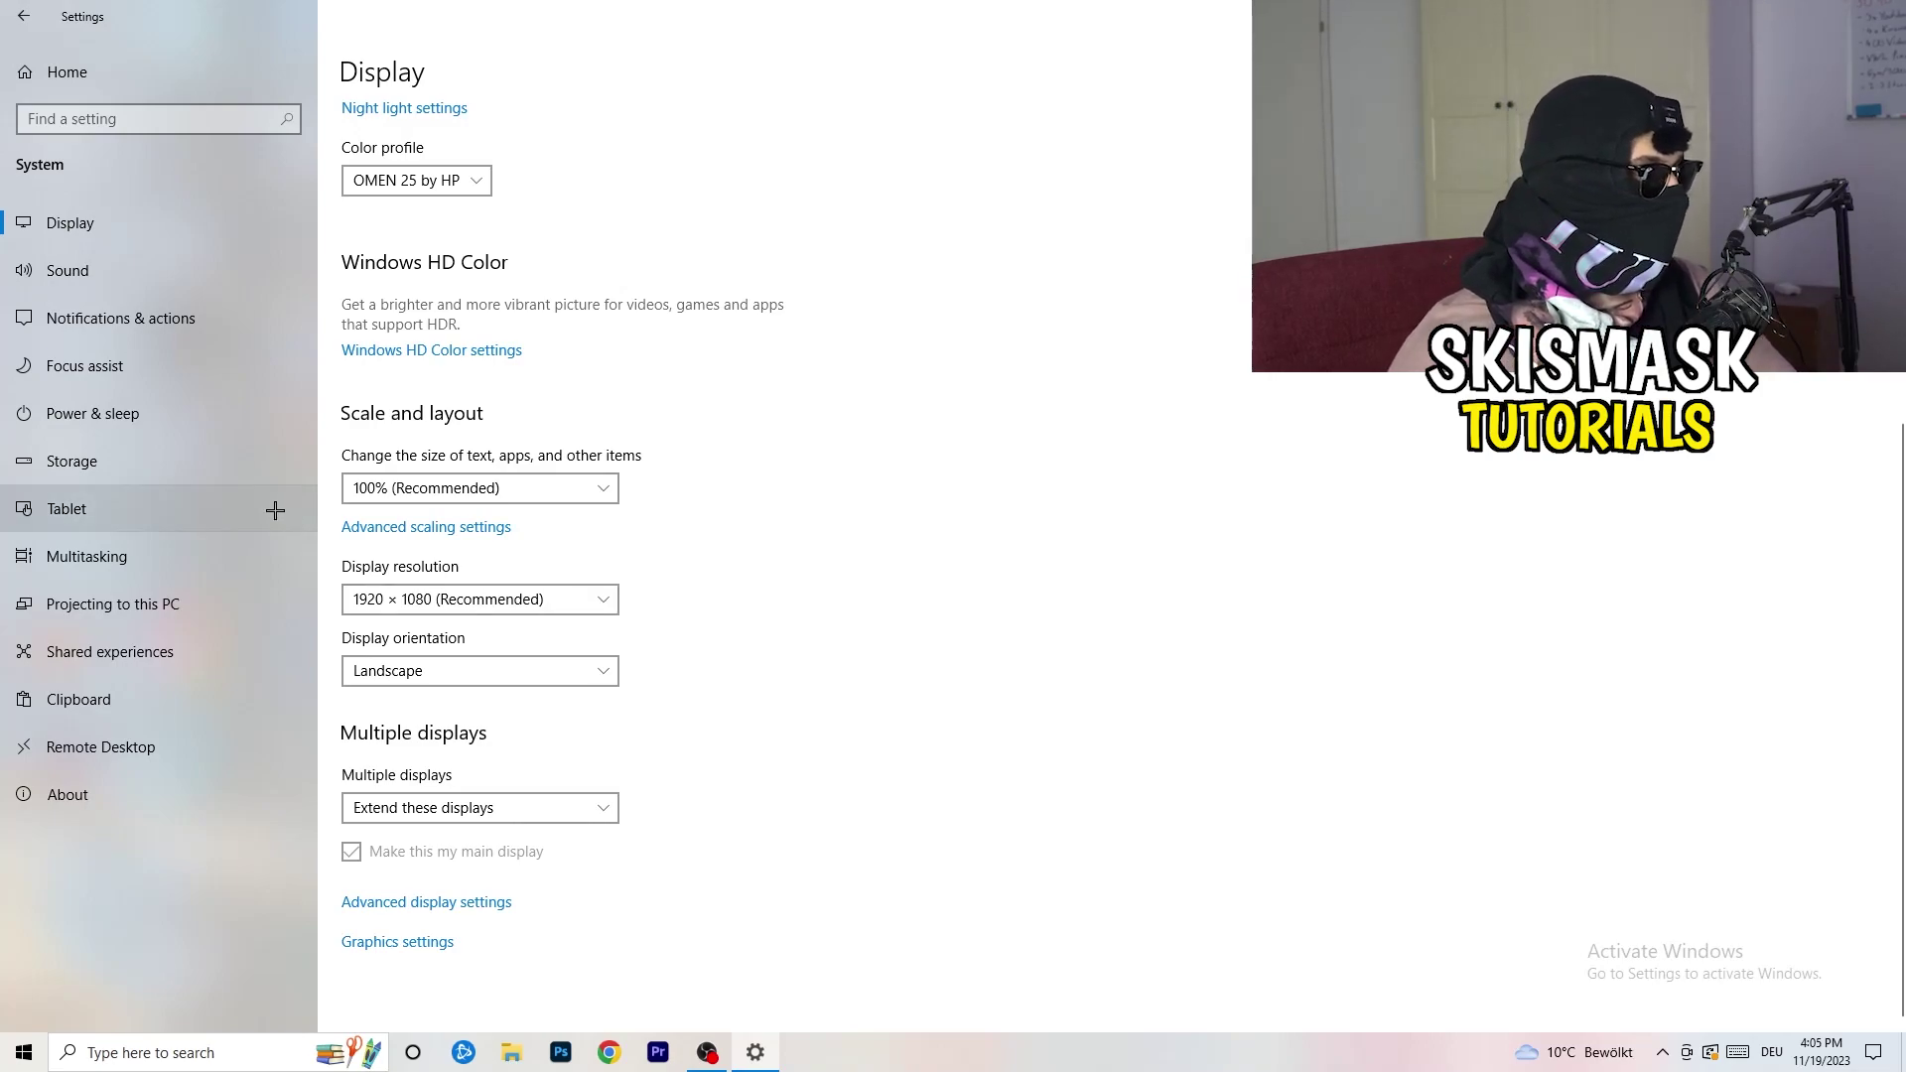
Open Power Options from the Power & sleep settings, review the preferred and additional power plans, and close the window
left_click(154, 413)
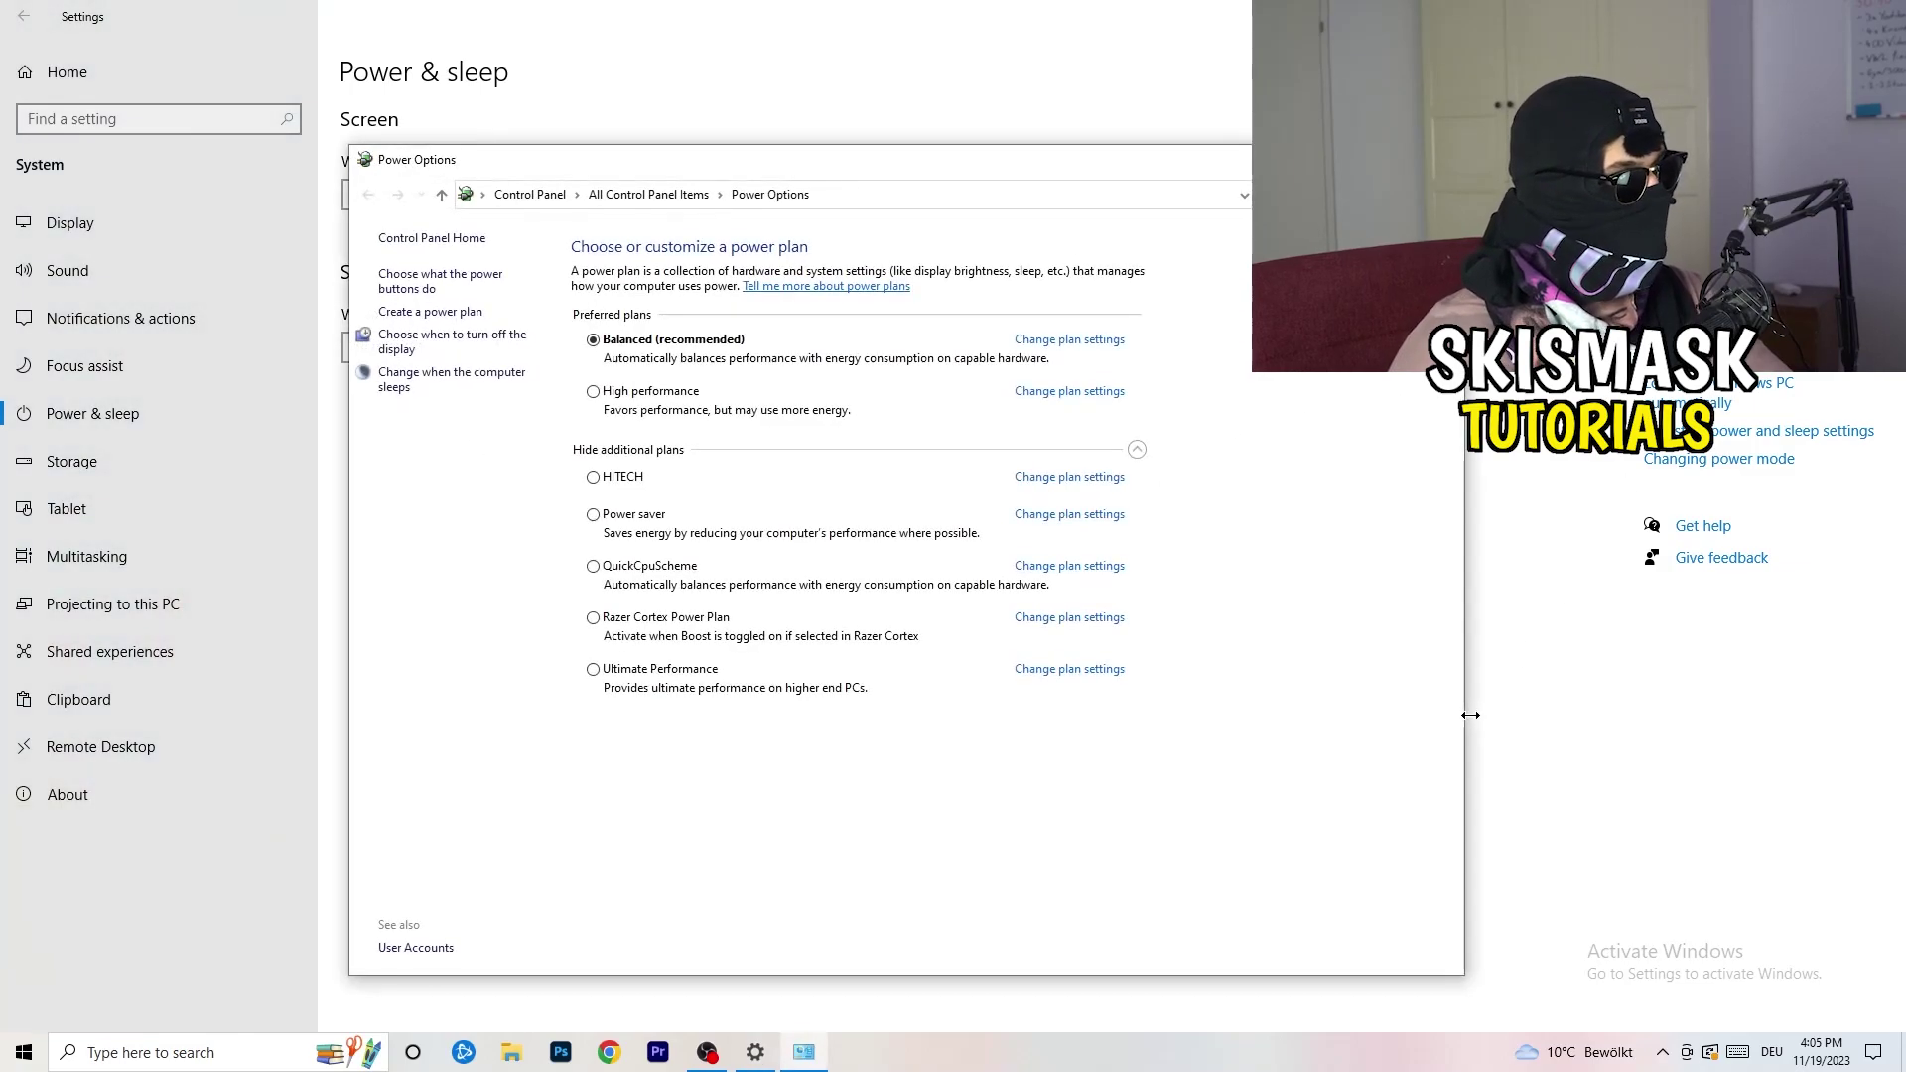
left_click(1137, 450)
left_click(1136, 449)
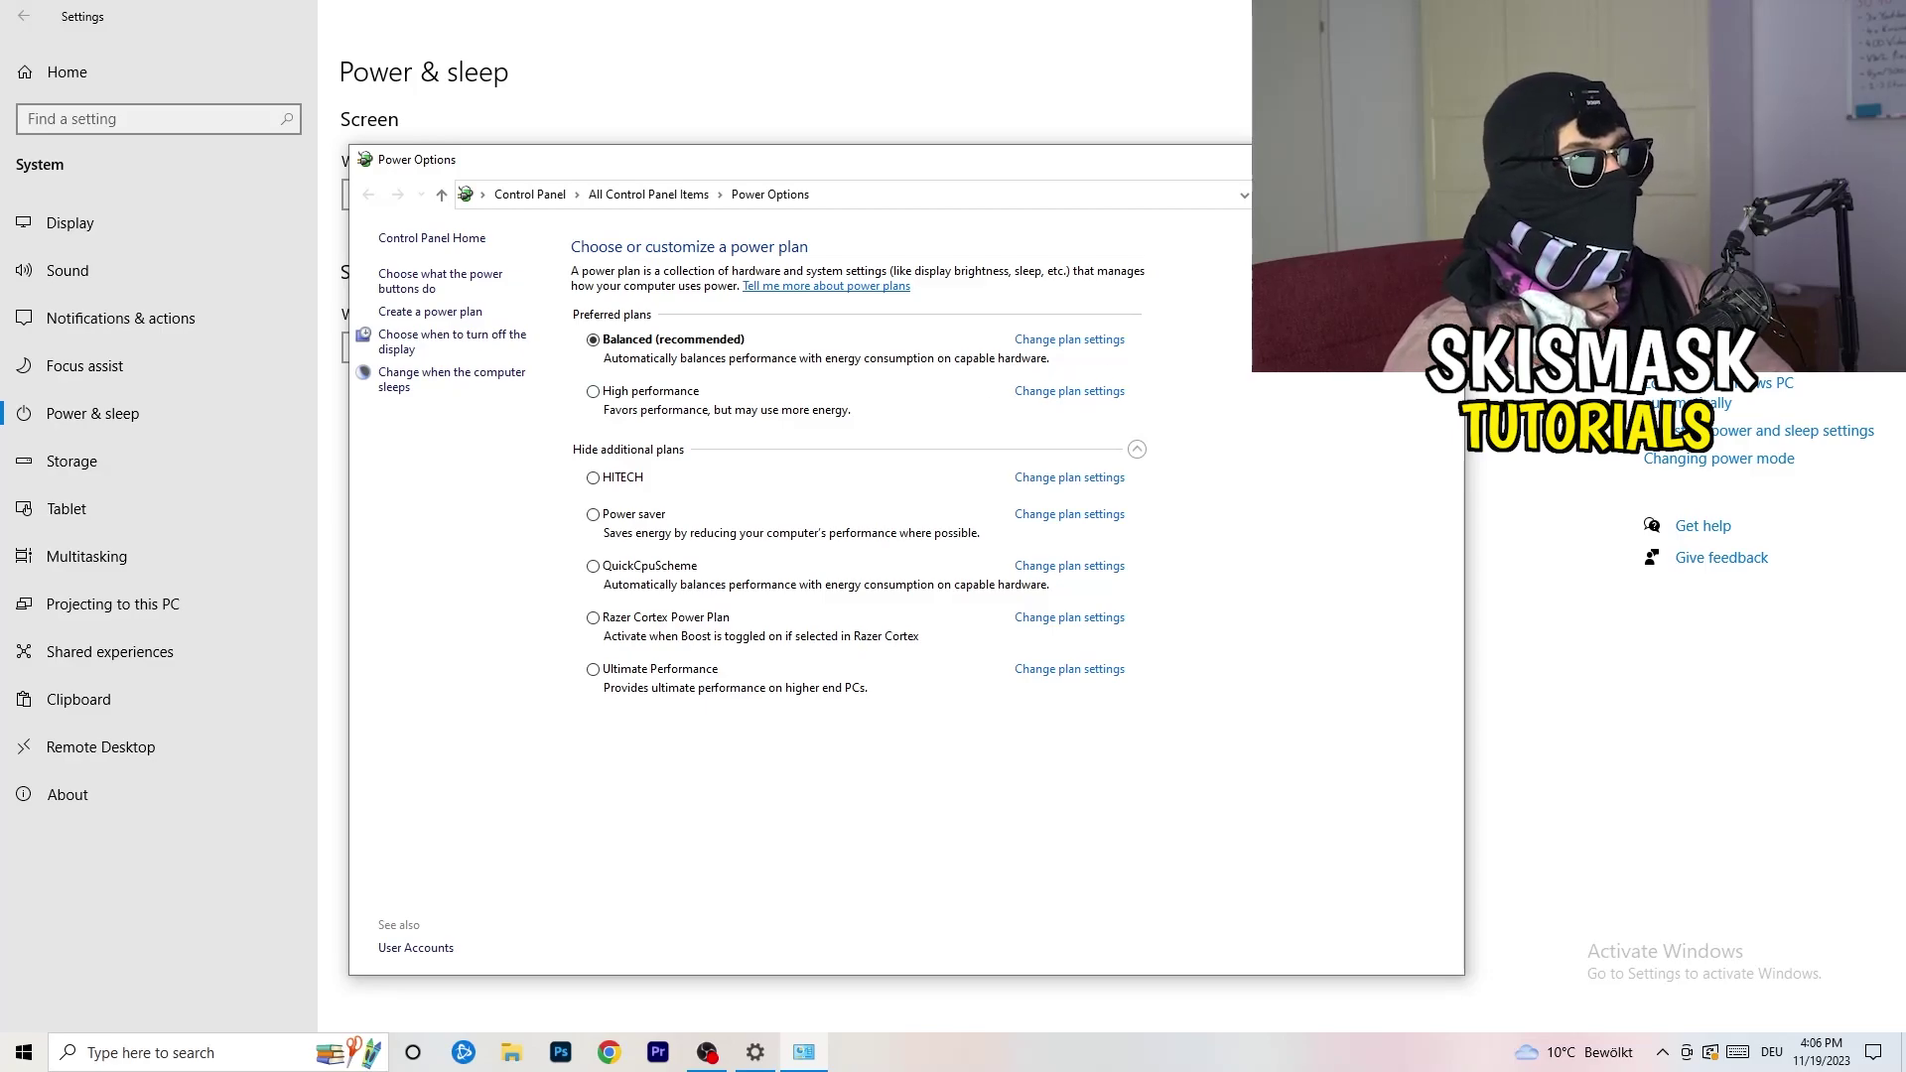
left_click(1440, 159)
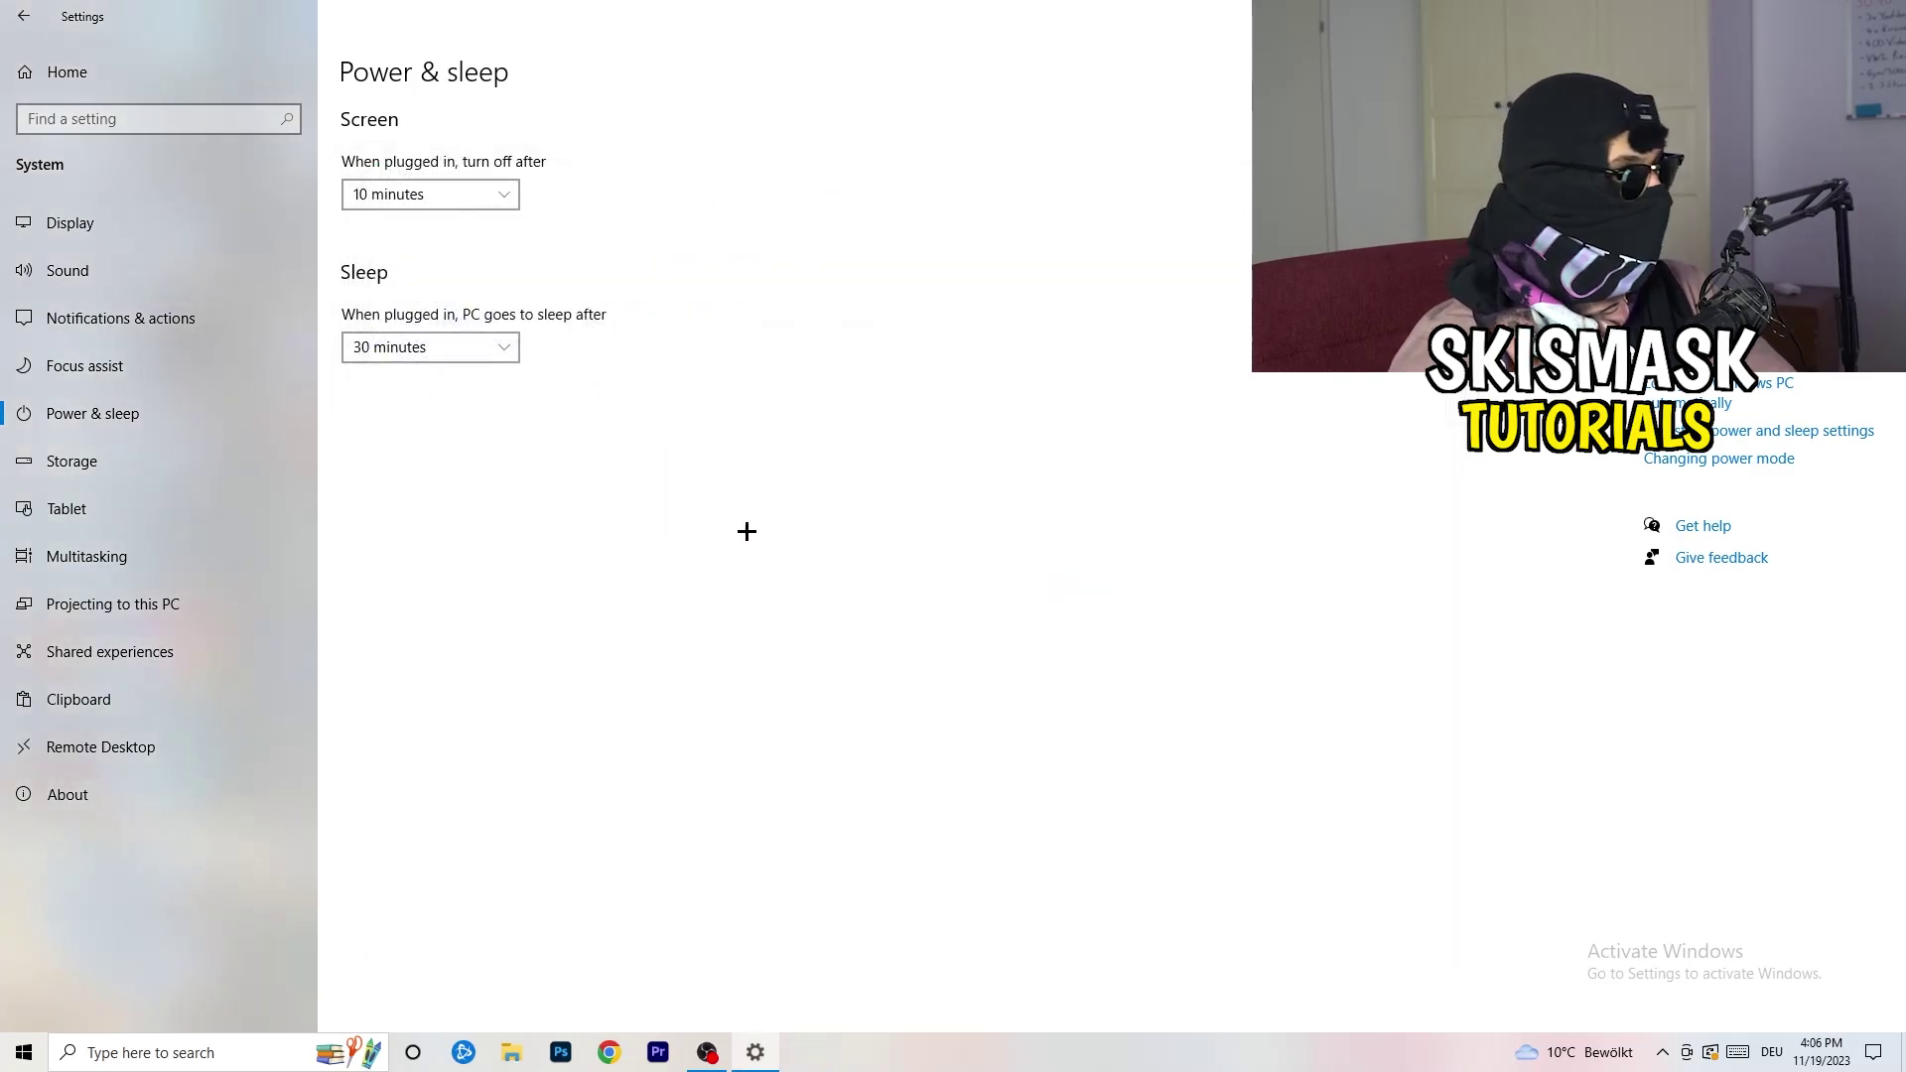
Open the Storage Sense configuration and enable deleting temporary files that apps aren't using
left_click(131, 474)
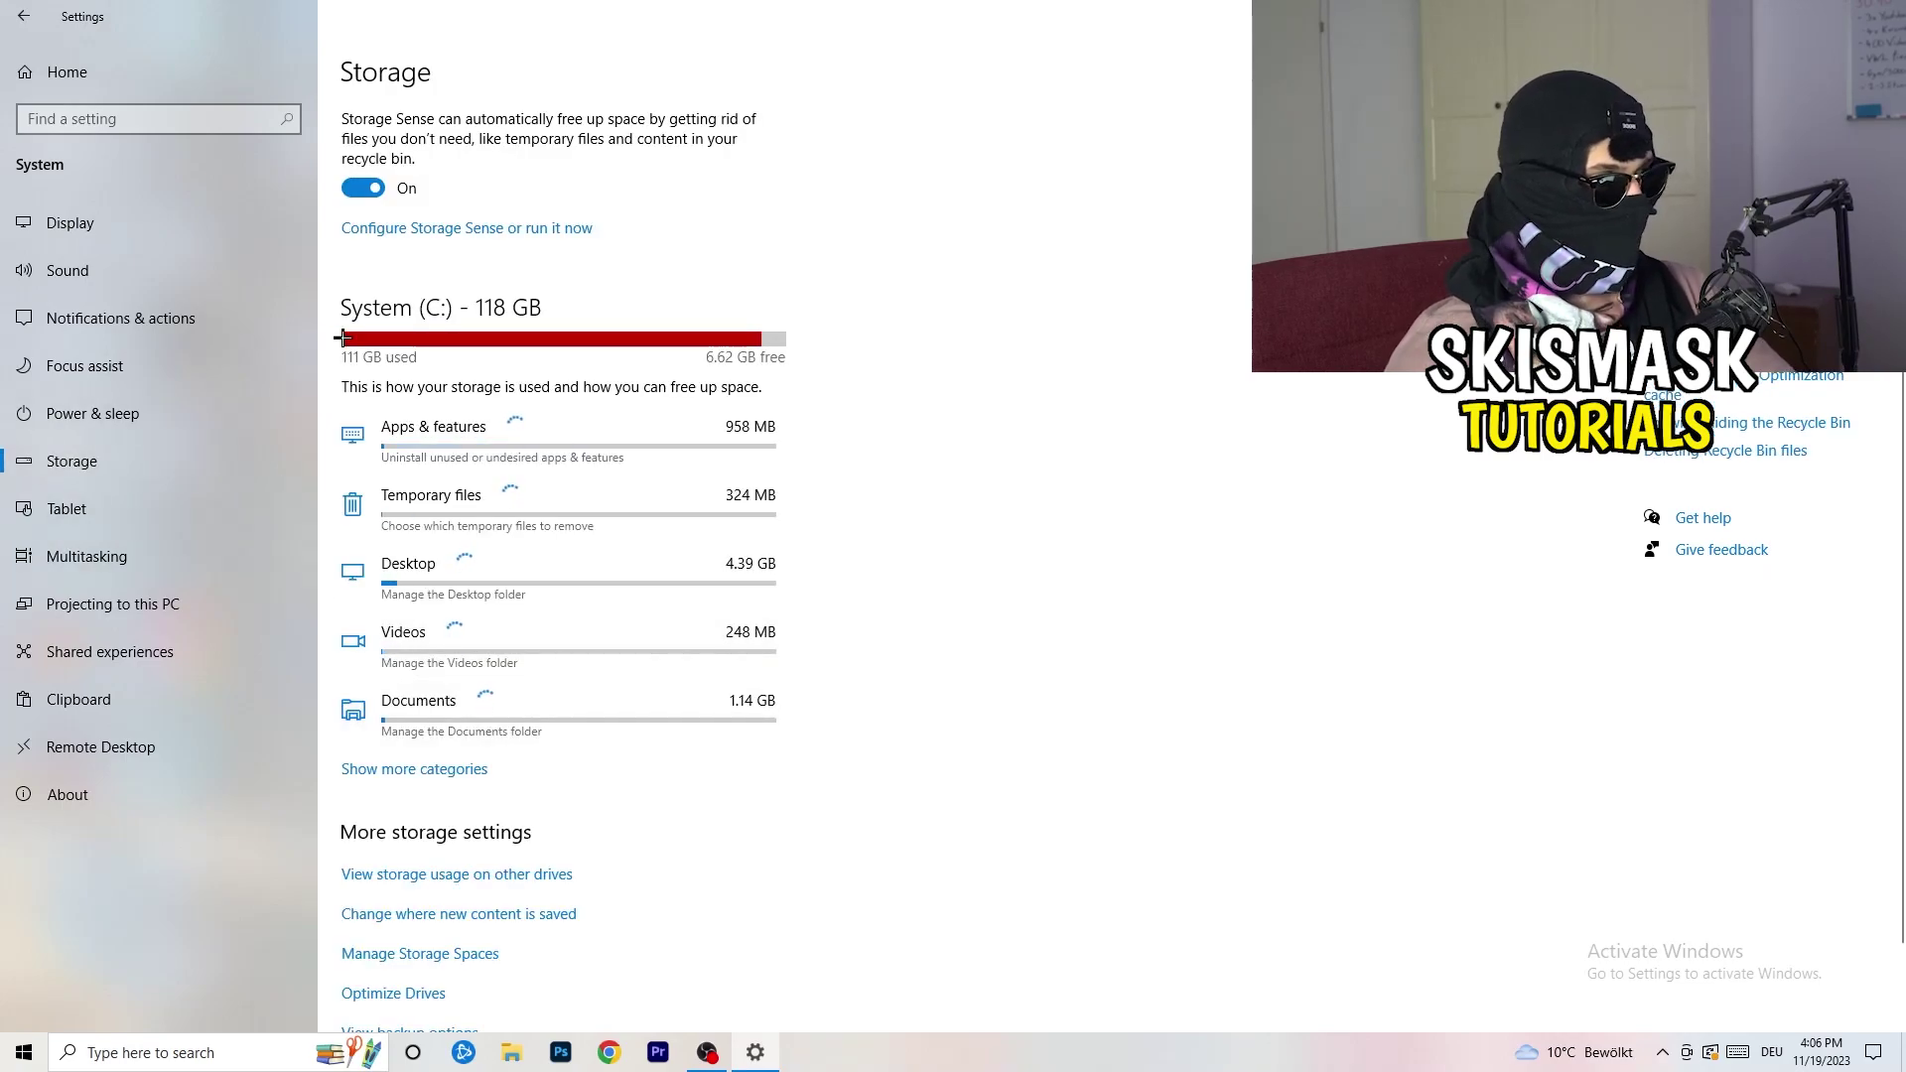
left_click(478, 231)
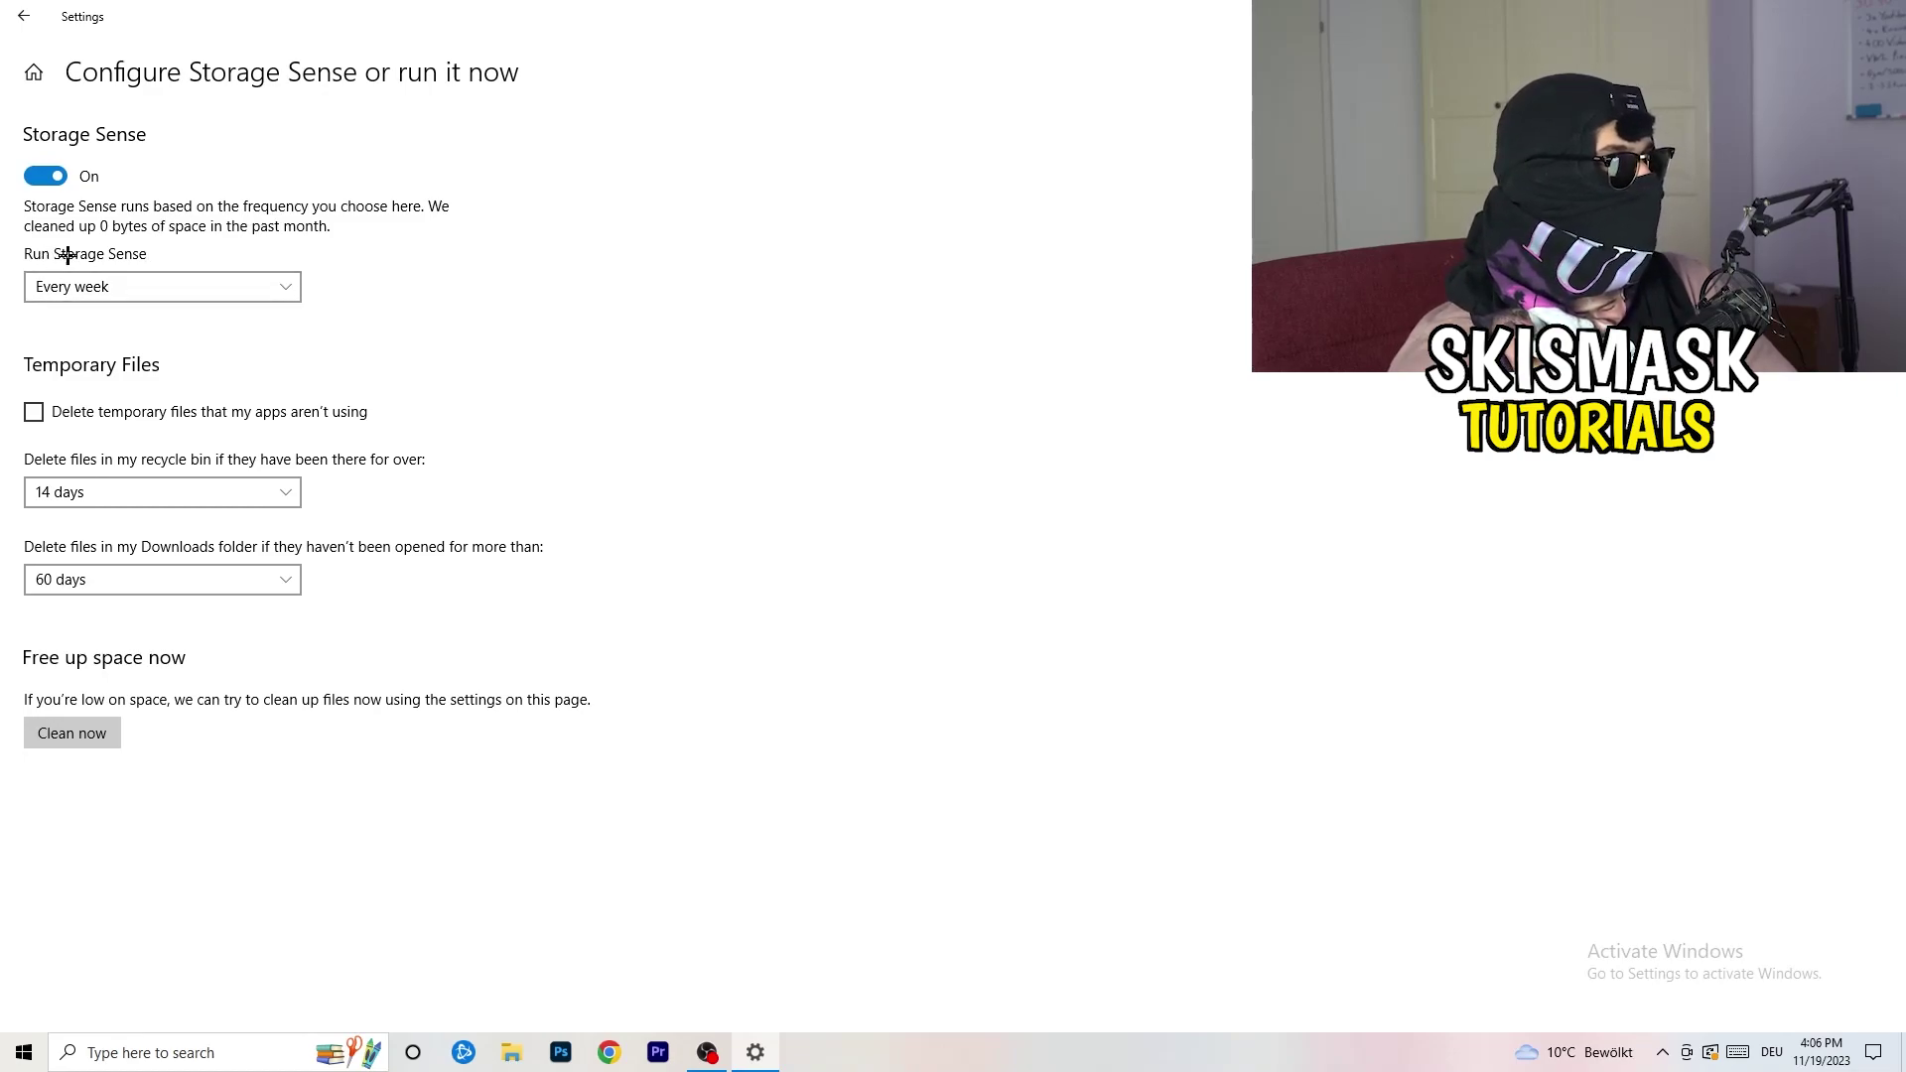
left_click(116, 412)
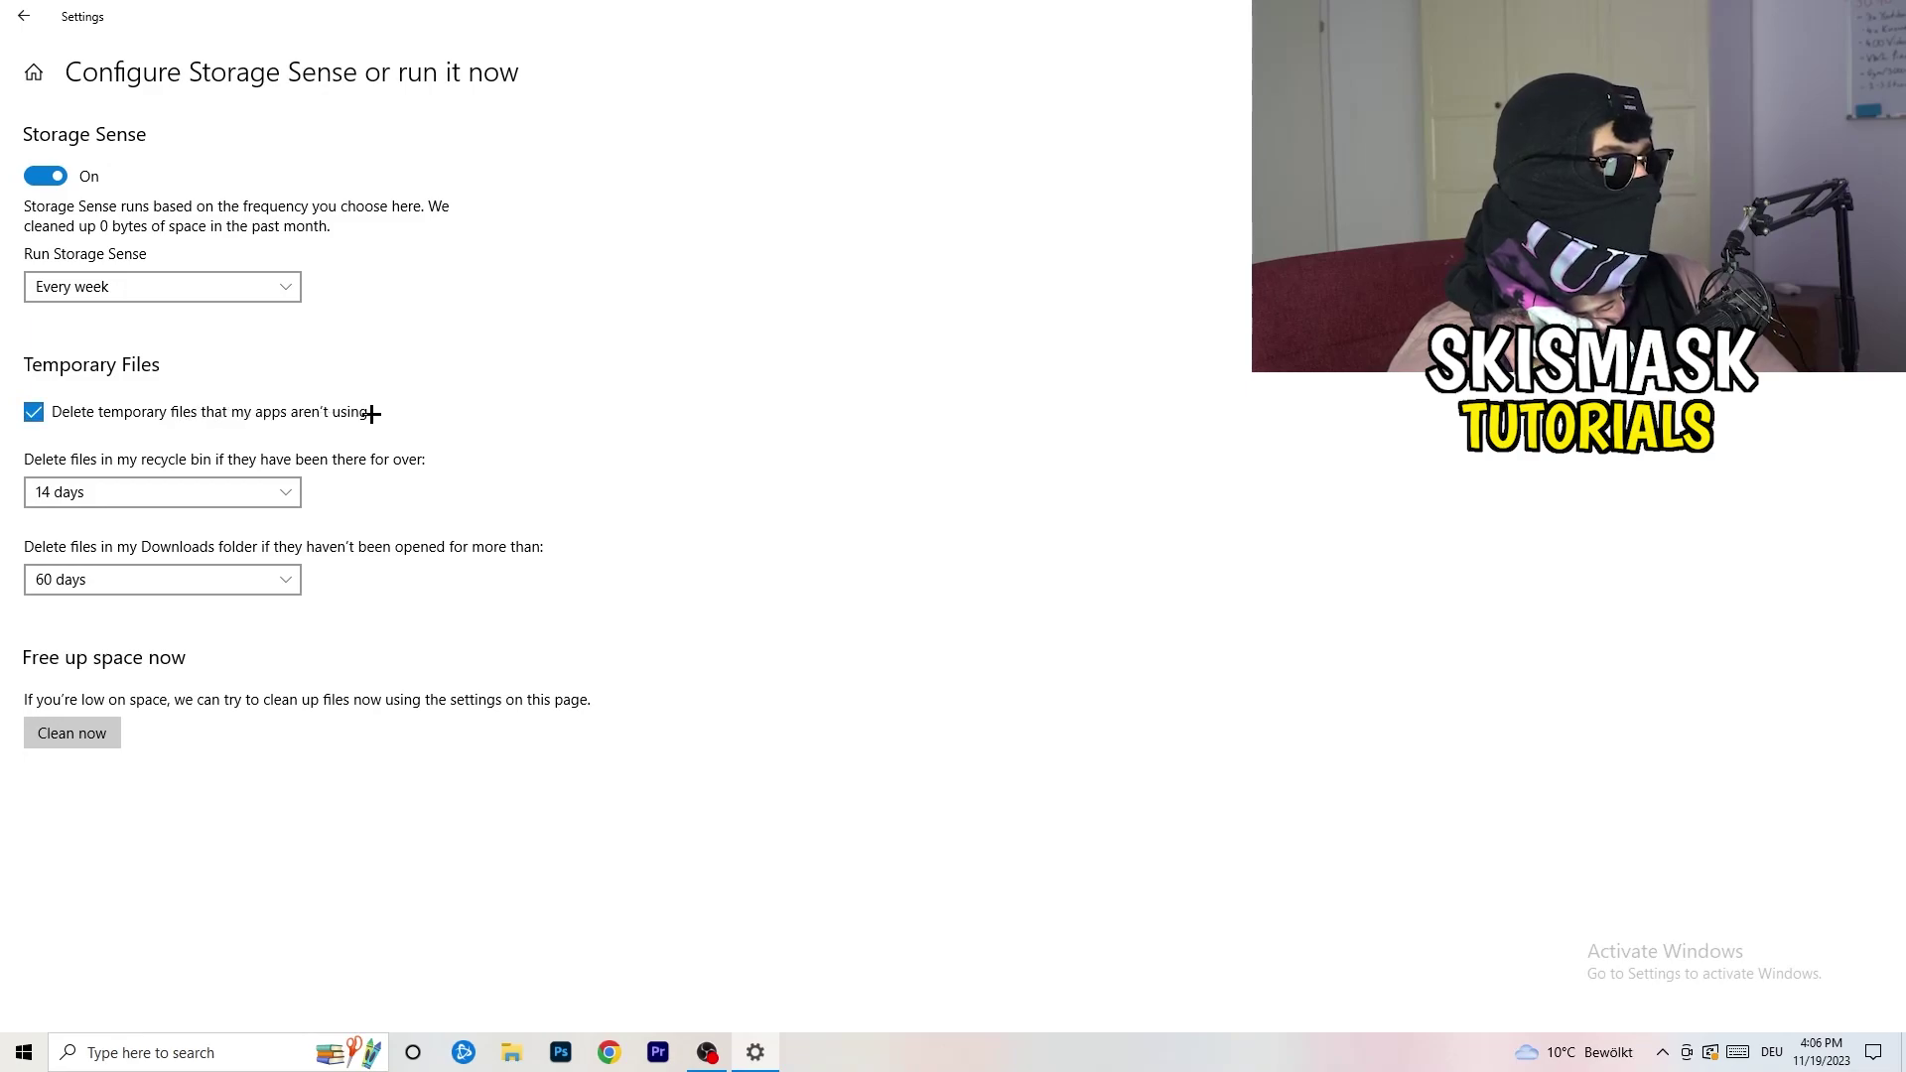
Check the time period options for deleting files from the recycle bin and the Downloads folder
left_click(170, 493)
left_click(587, 446)
left_click(278, 493)
left_click(386, 468)
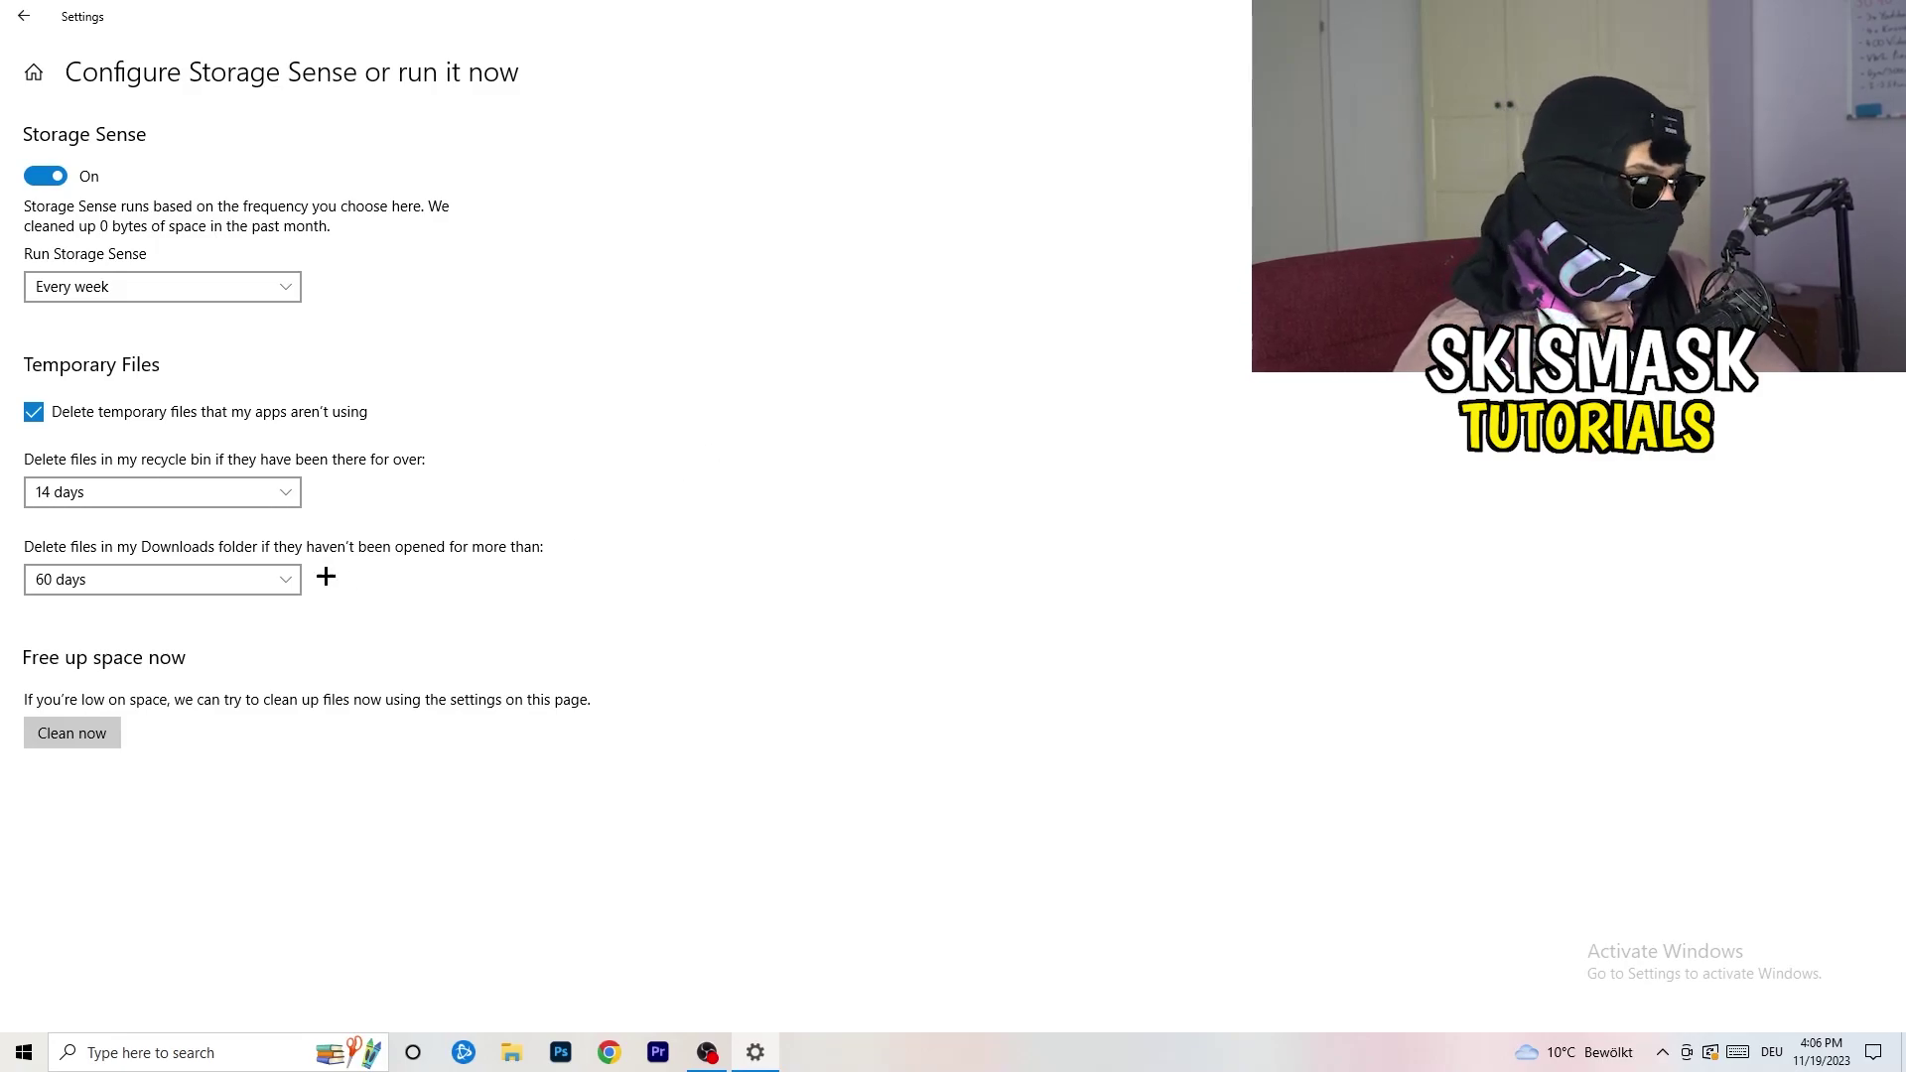
left_click(175, 579)
left_click(745, 452)
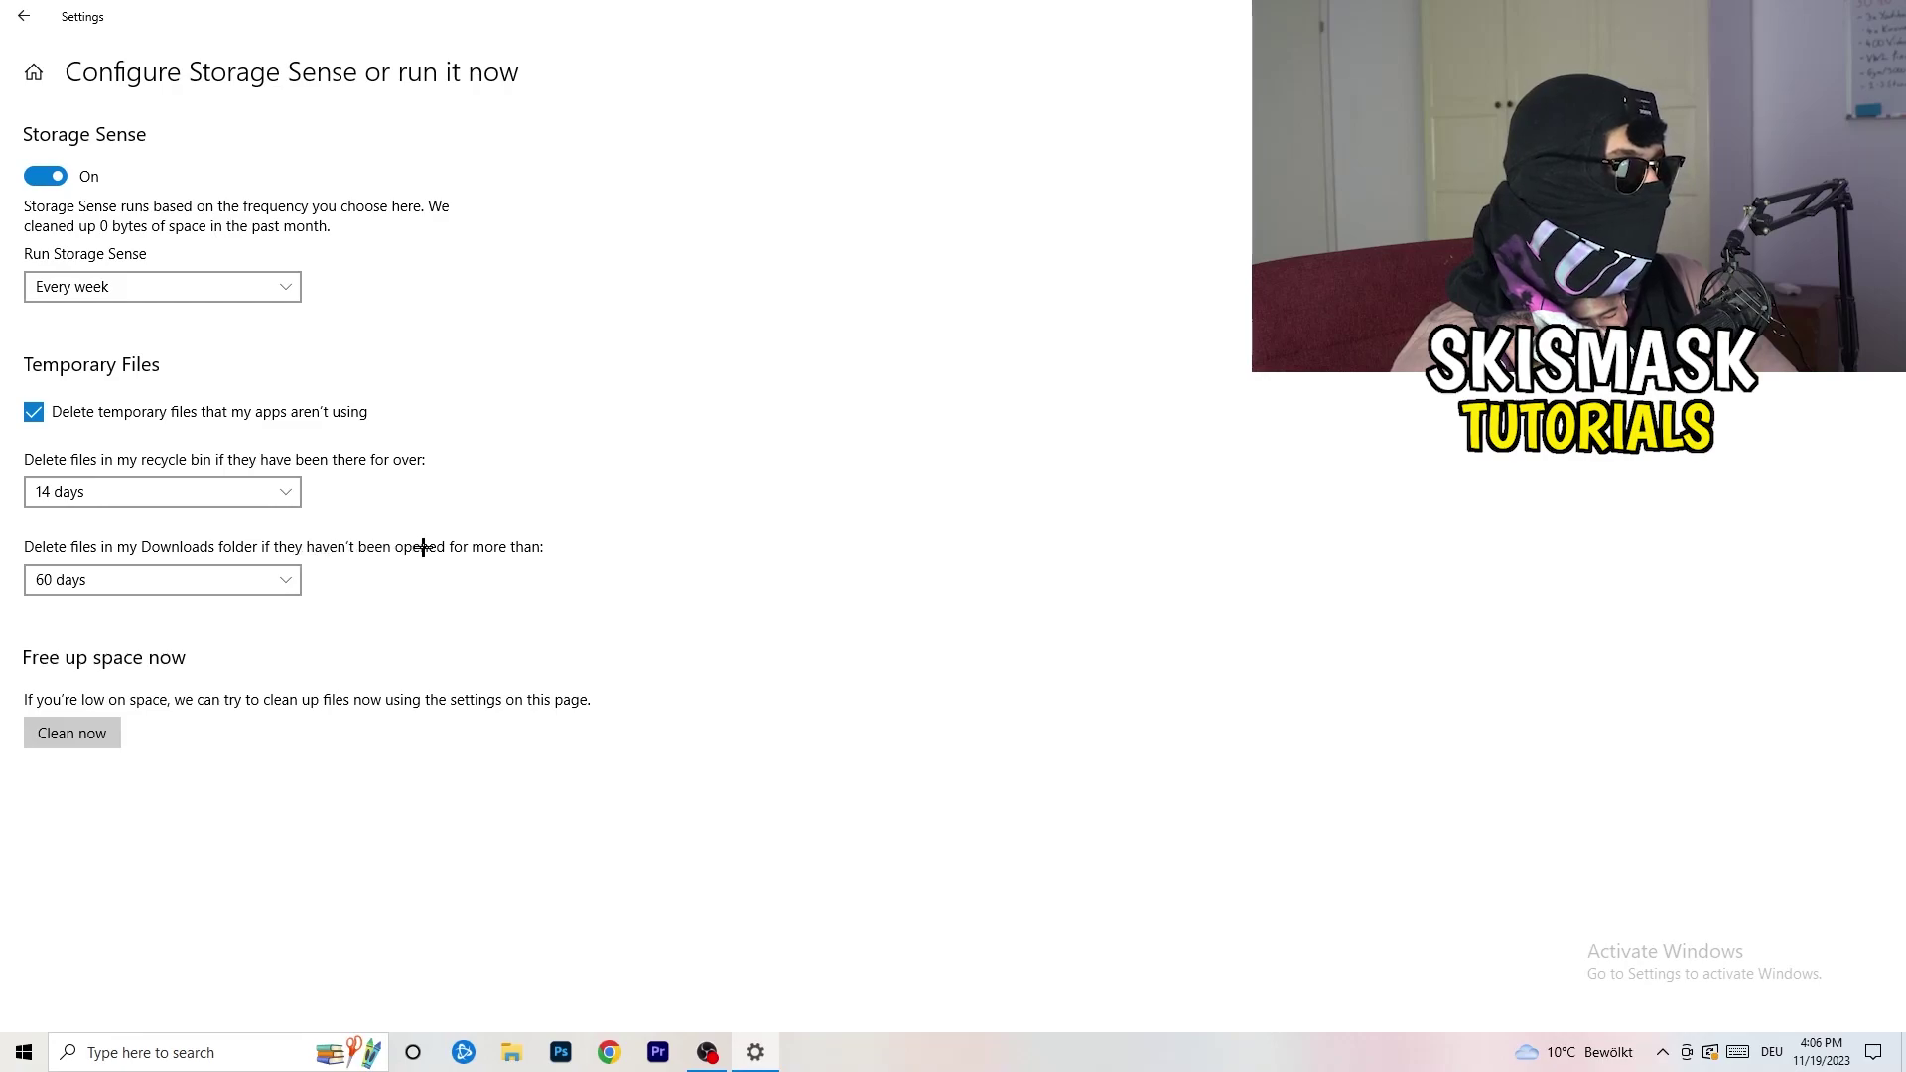
Check the time period options for deleting unopened files in the Downloads folder, keeping 60 days
left_click(224, 588)
left_click(247, 583)
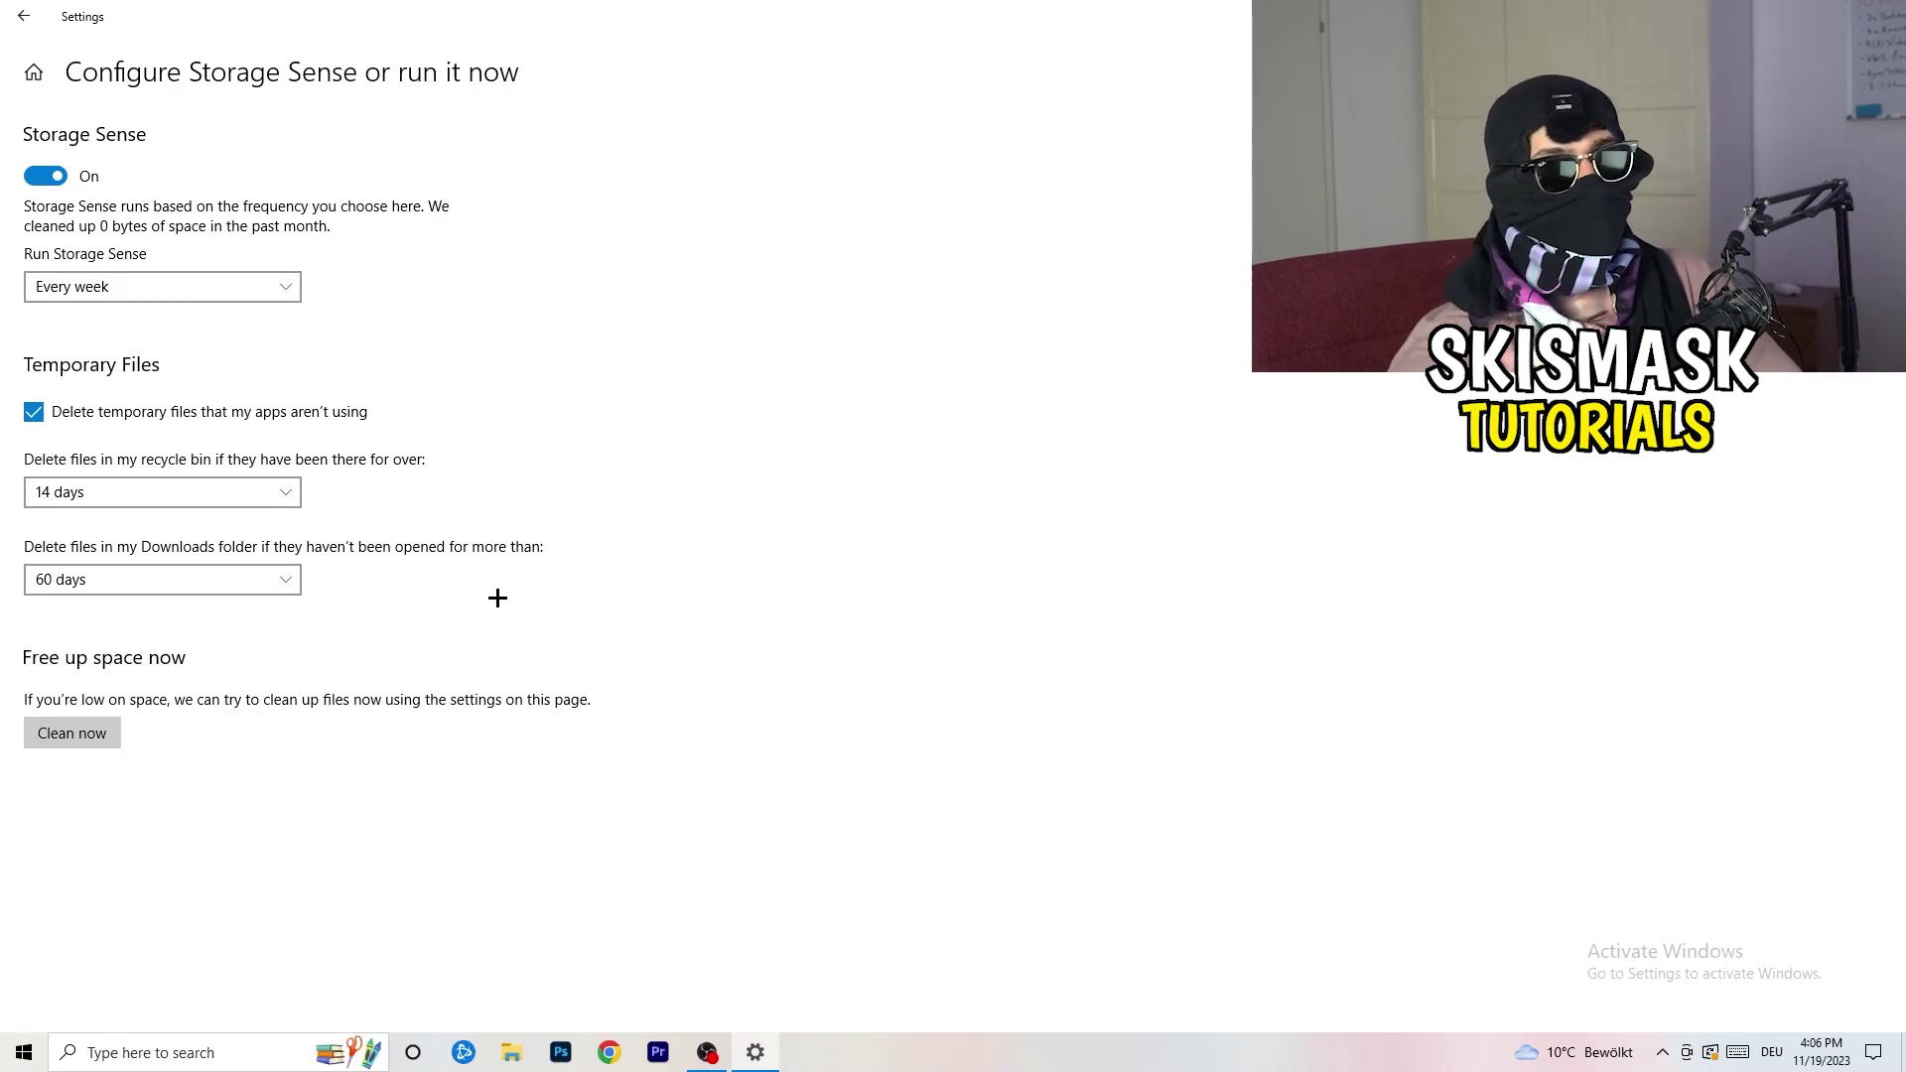
Return to the Settings home, review the Windows Update page under Update & Security, and close Settings
left_click(23, 16)
left_click(23, 16)
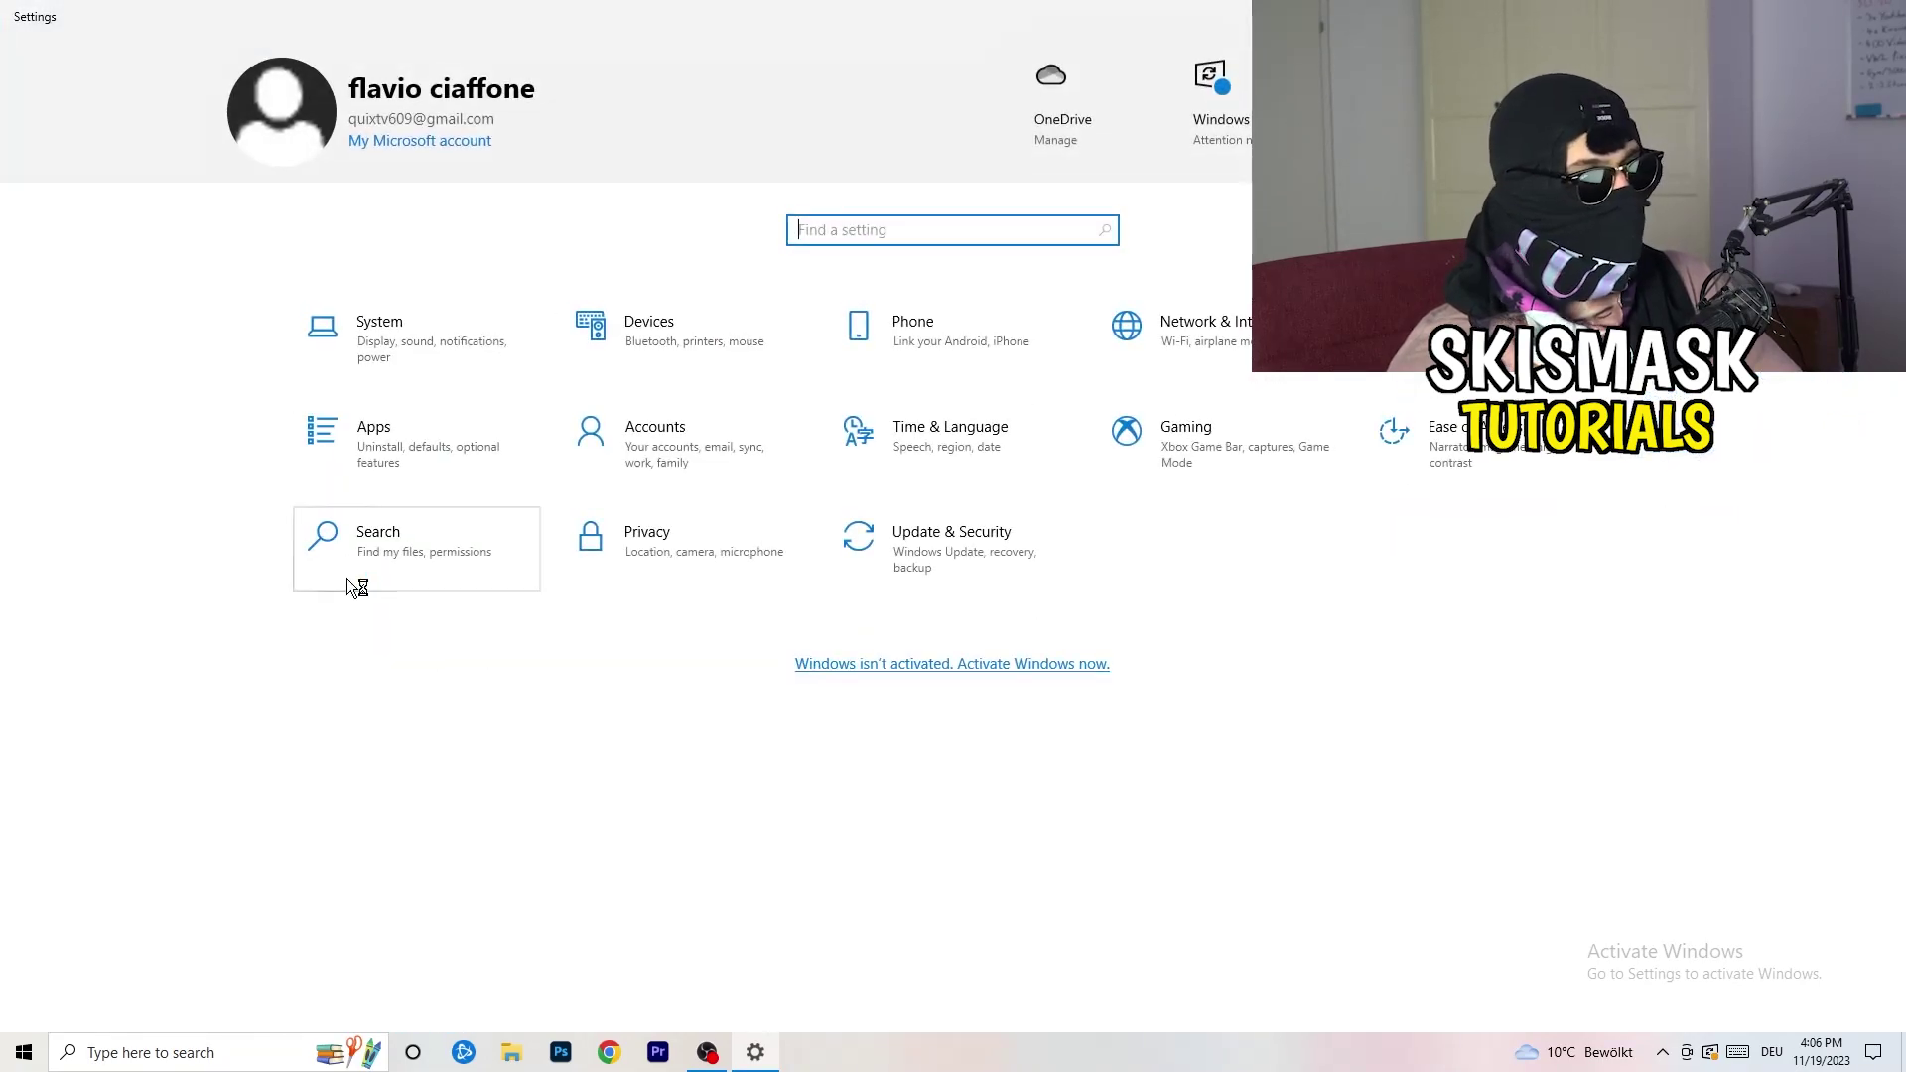
left_click(938, 559)
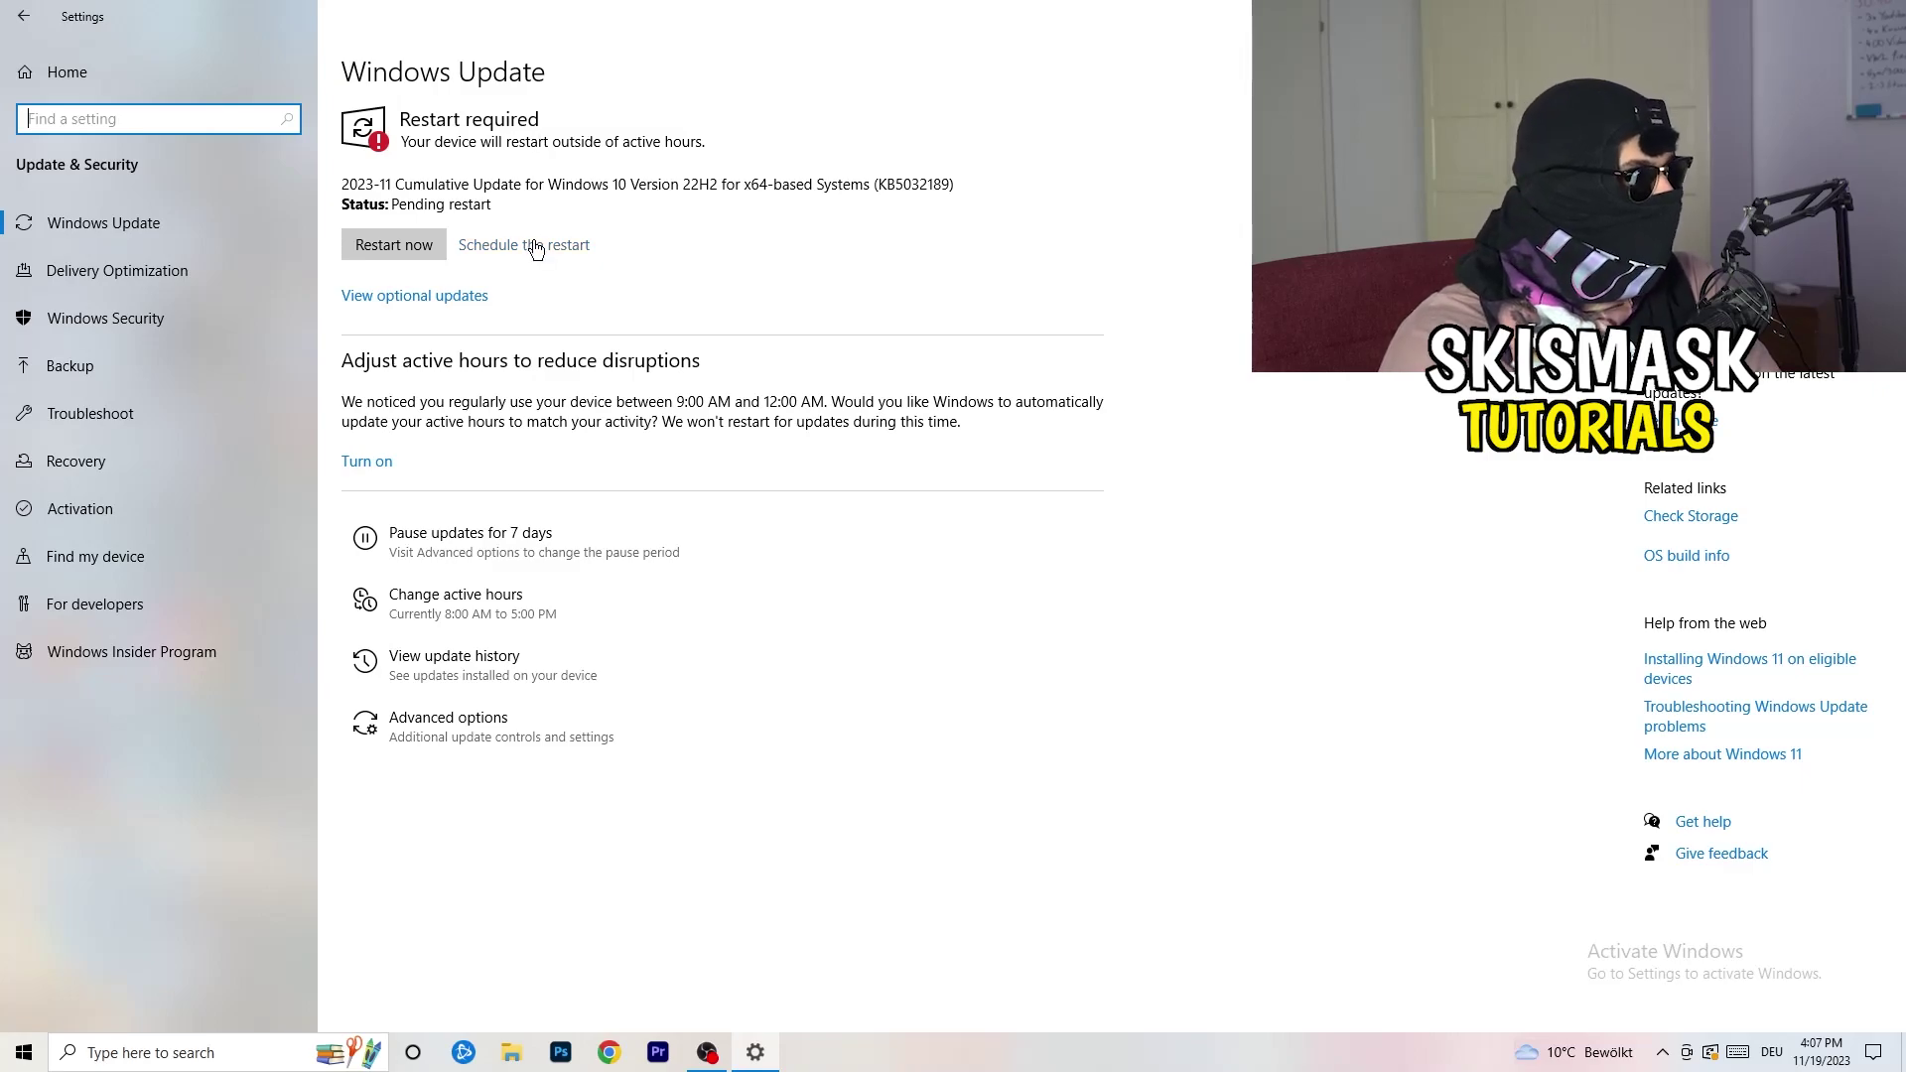
key("alt+F4")
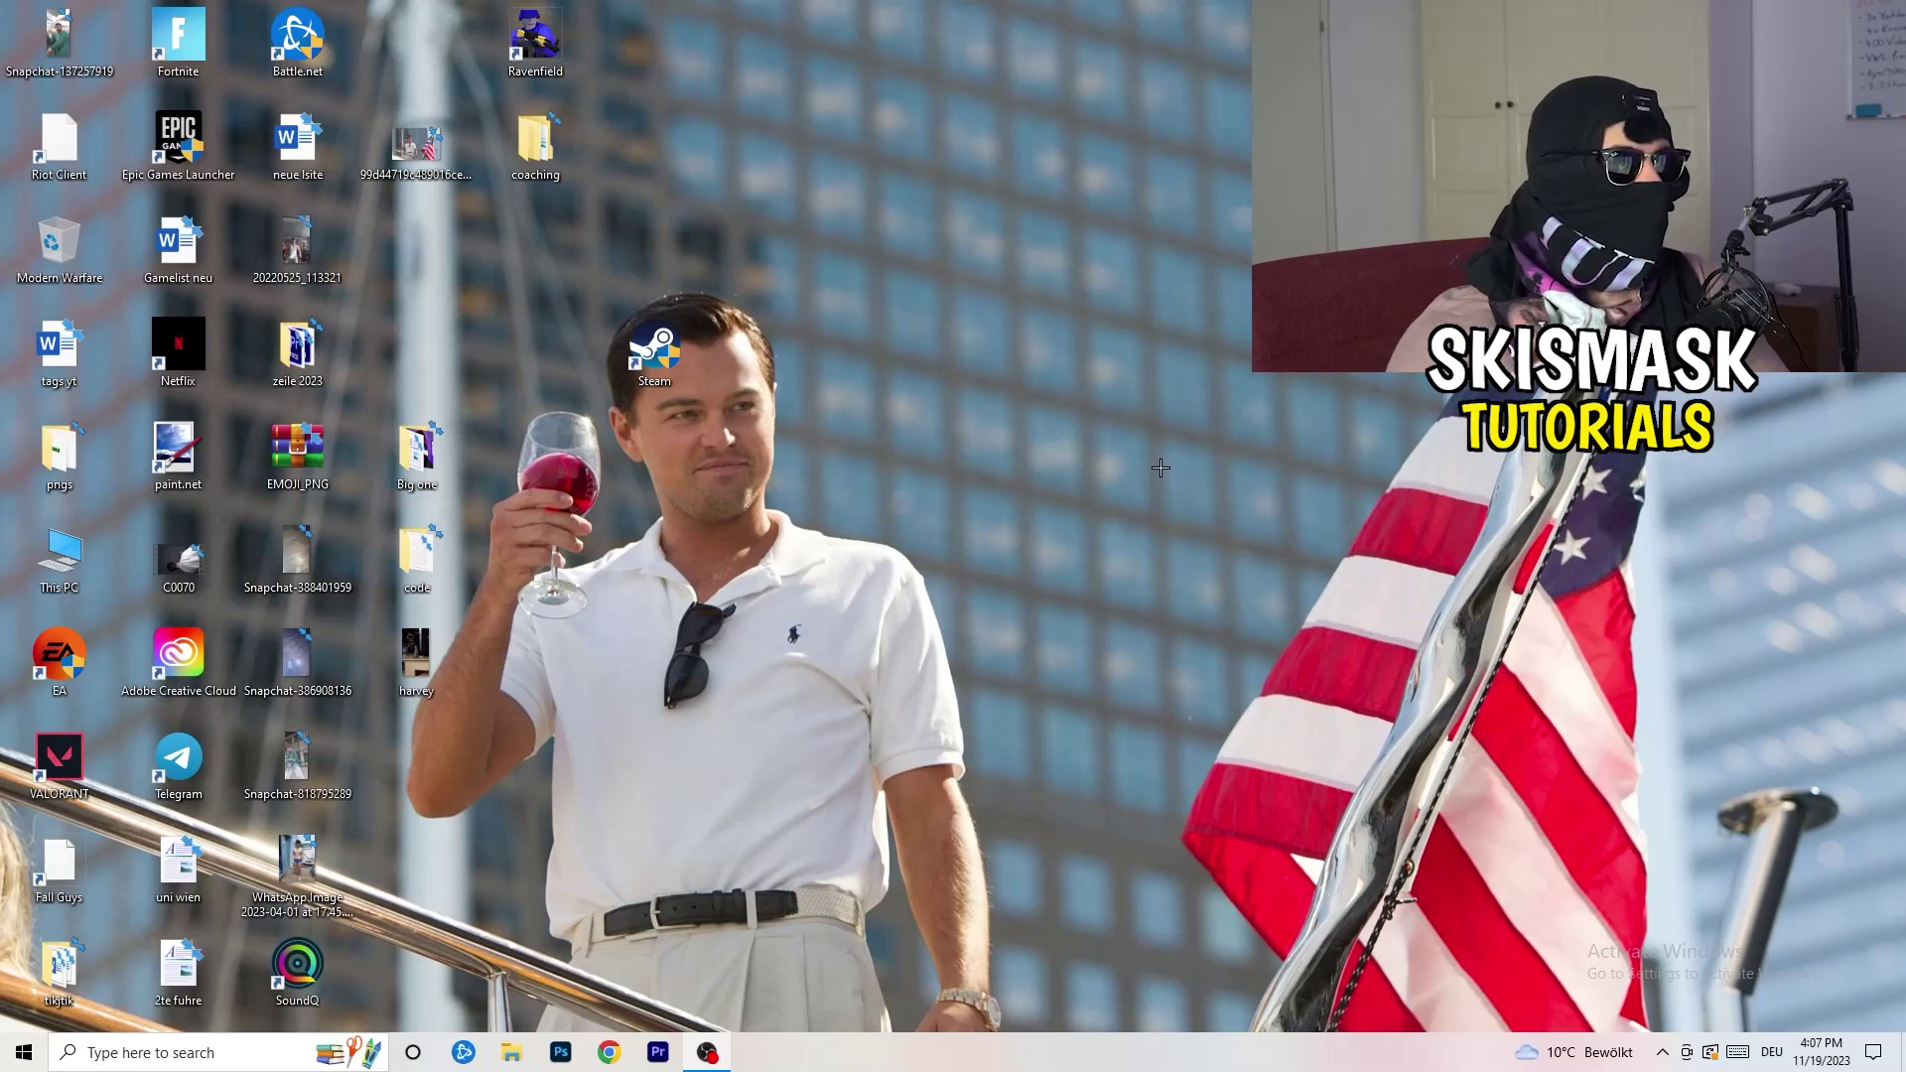
Switch to NVIDIA Control Panel, review the options on the Adjust image settings with preview page, and close the window
right_click(1155, 419)
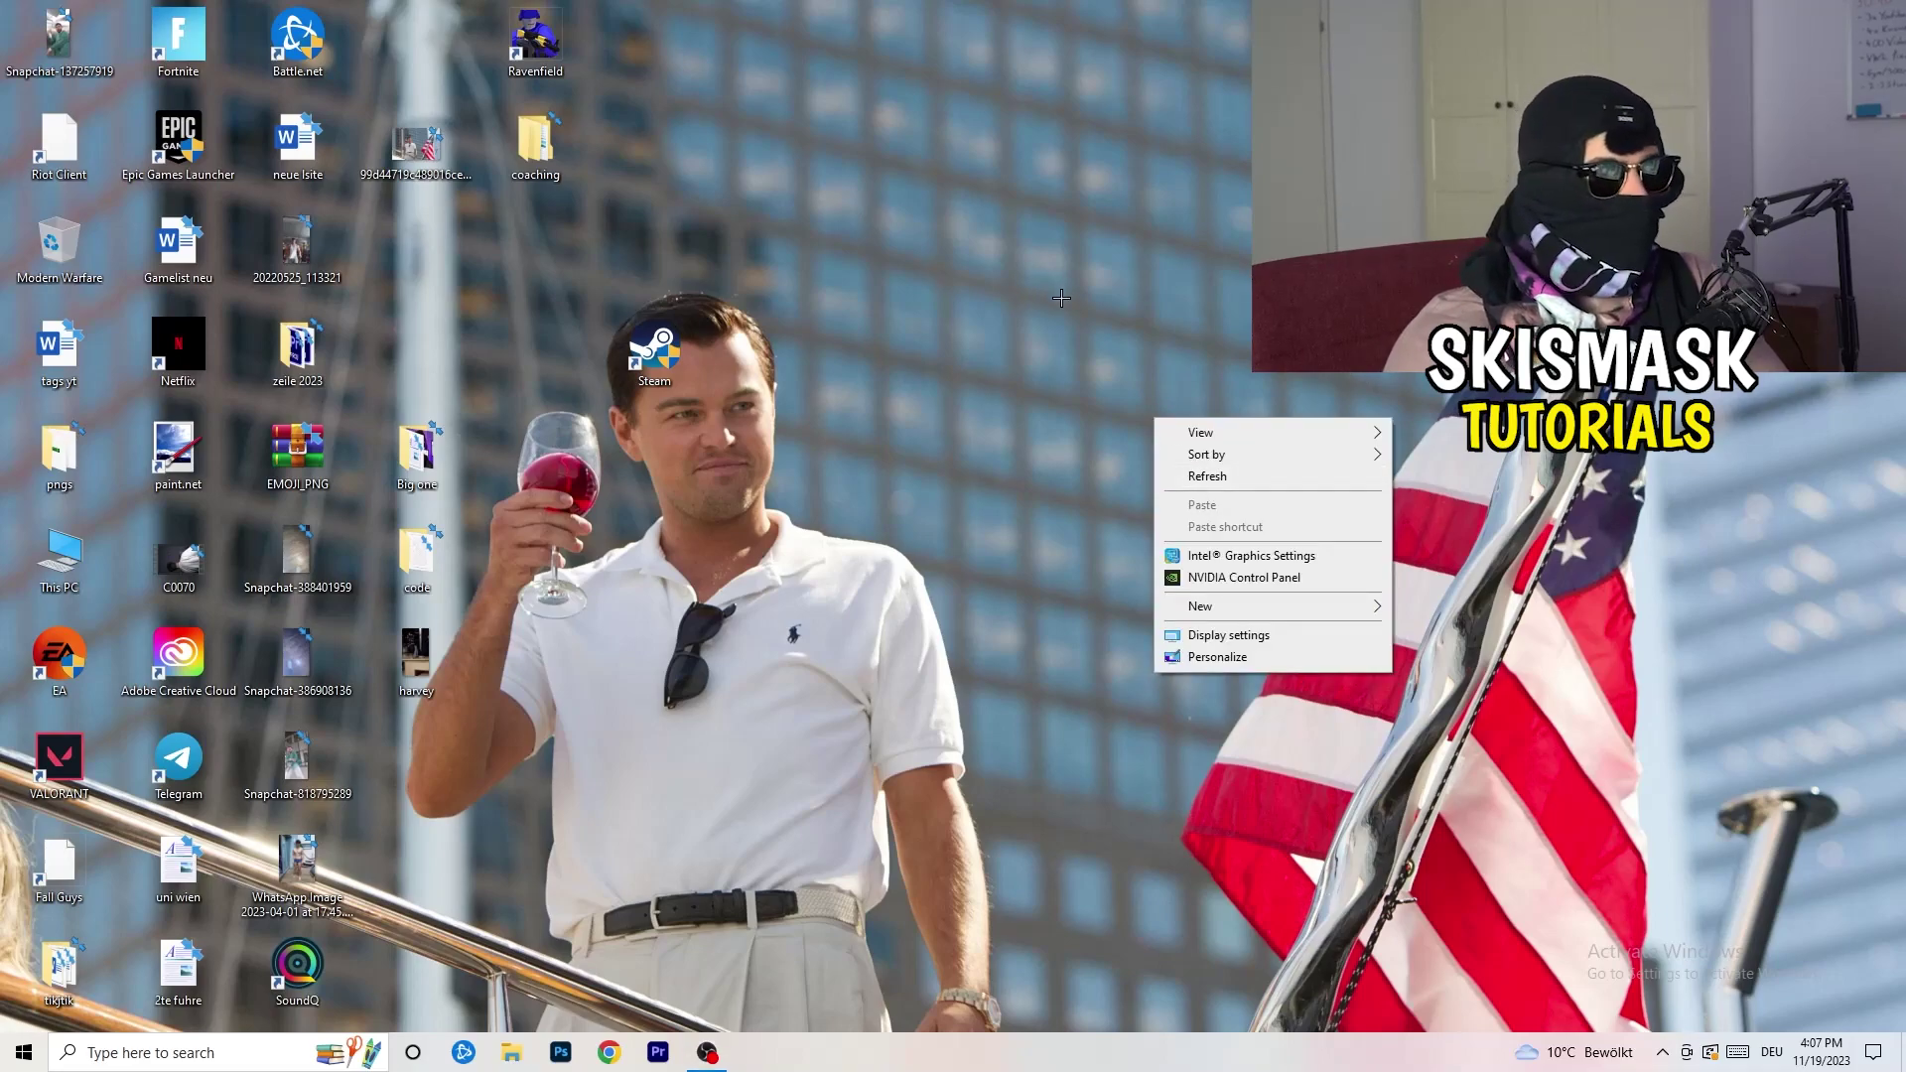
left_click(1271, 578)
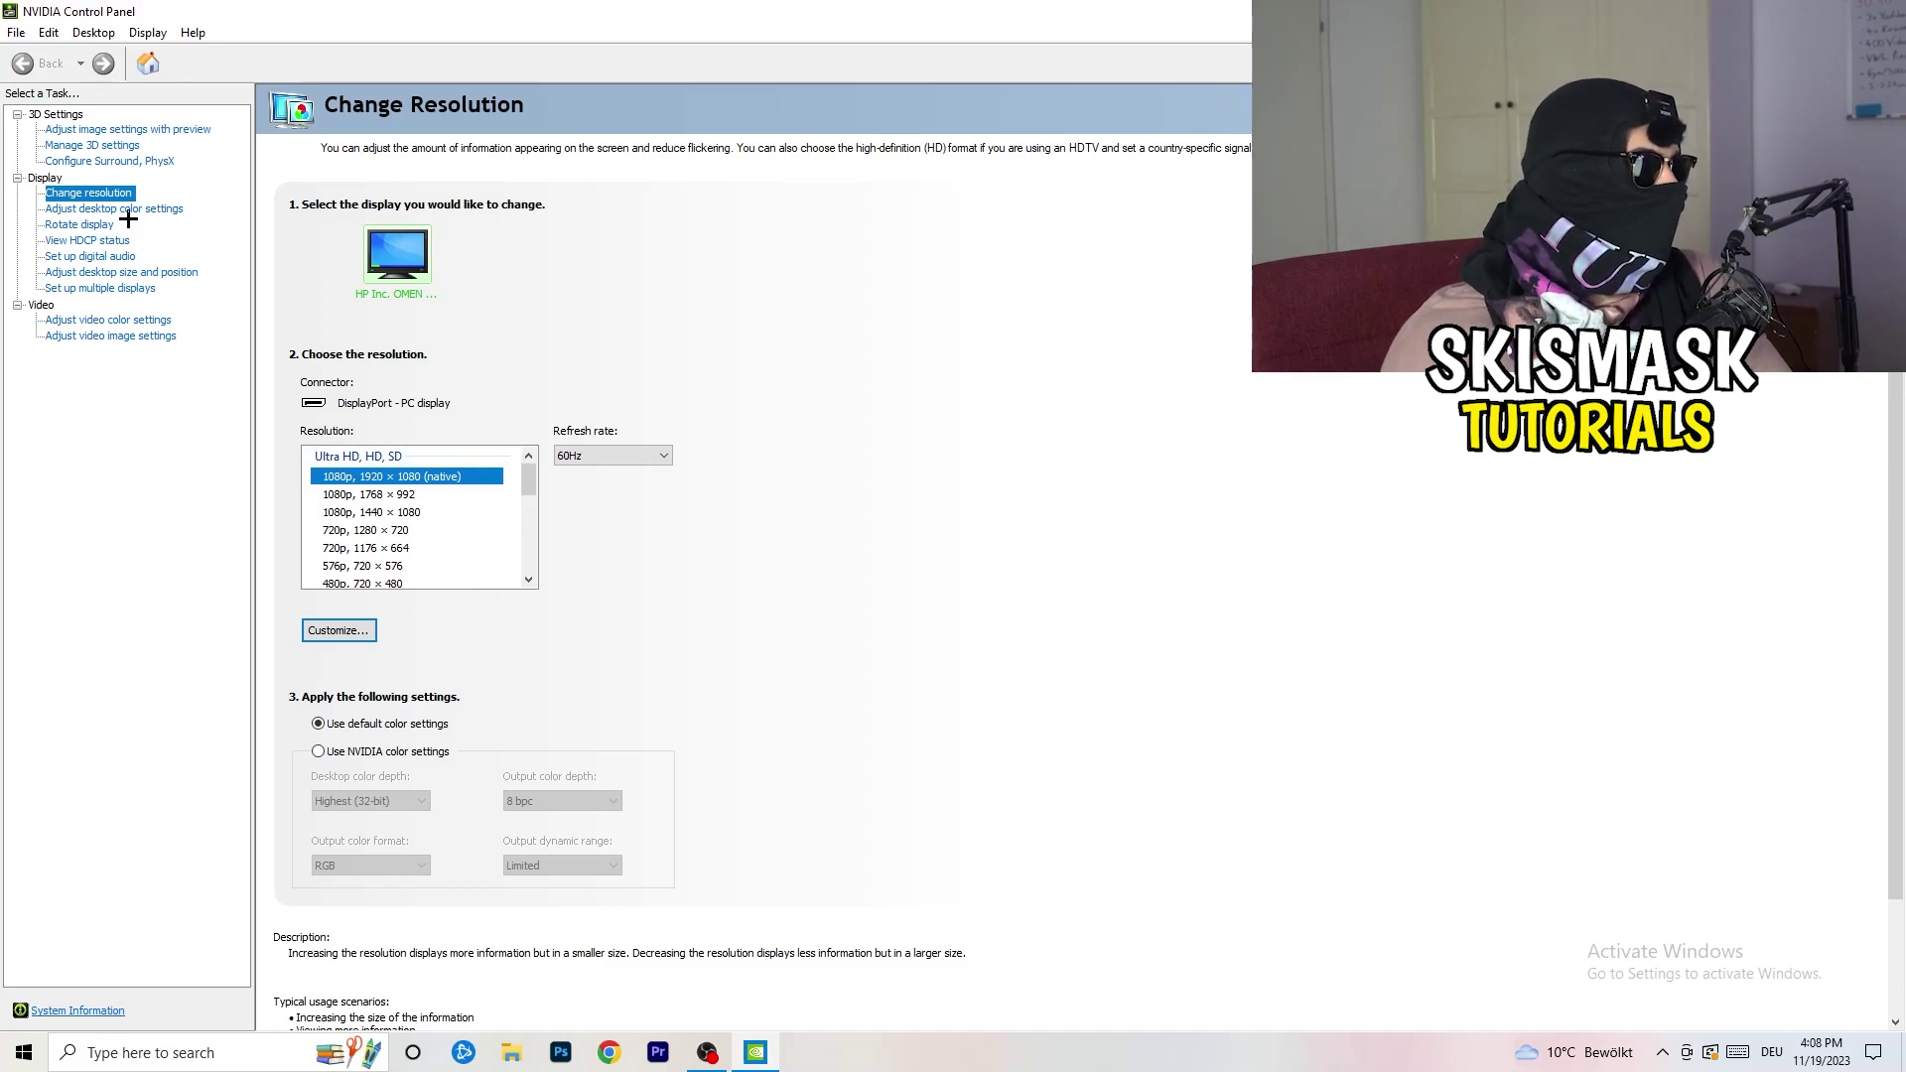
left_click(99, 136)
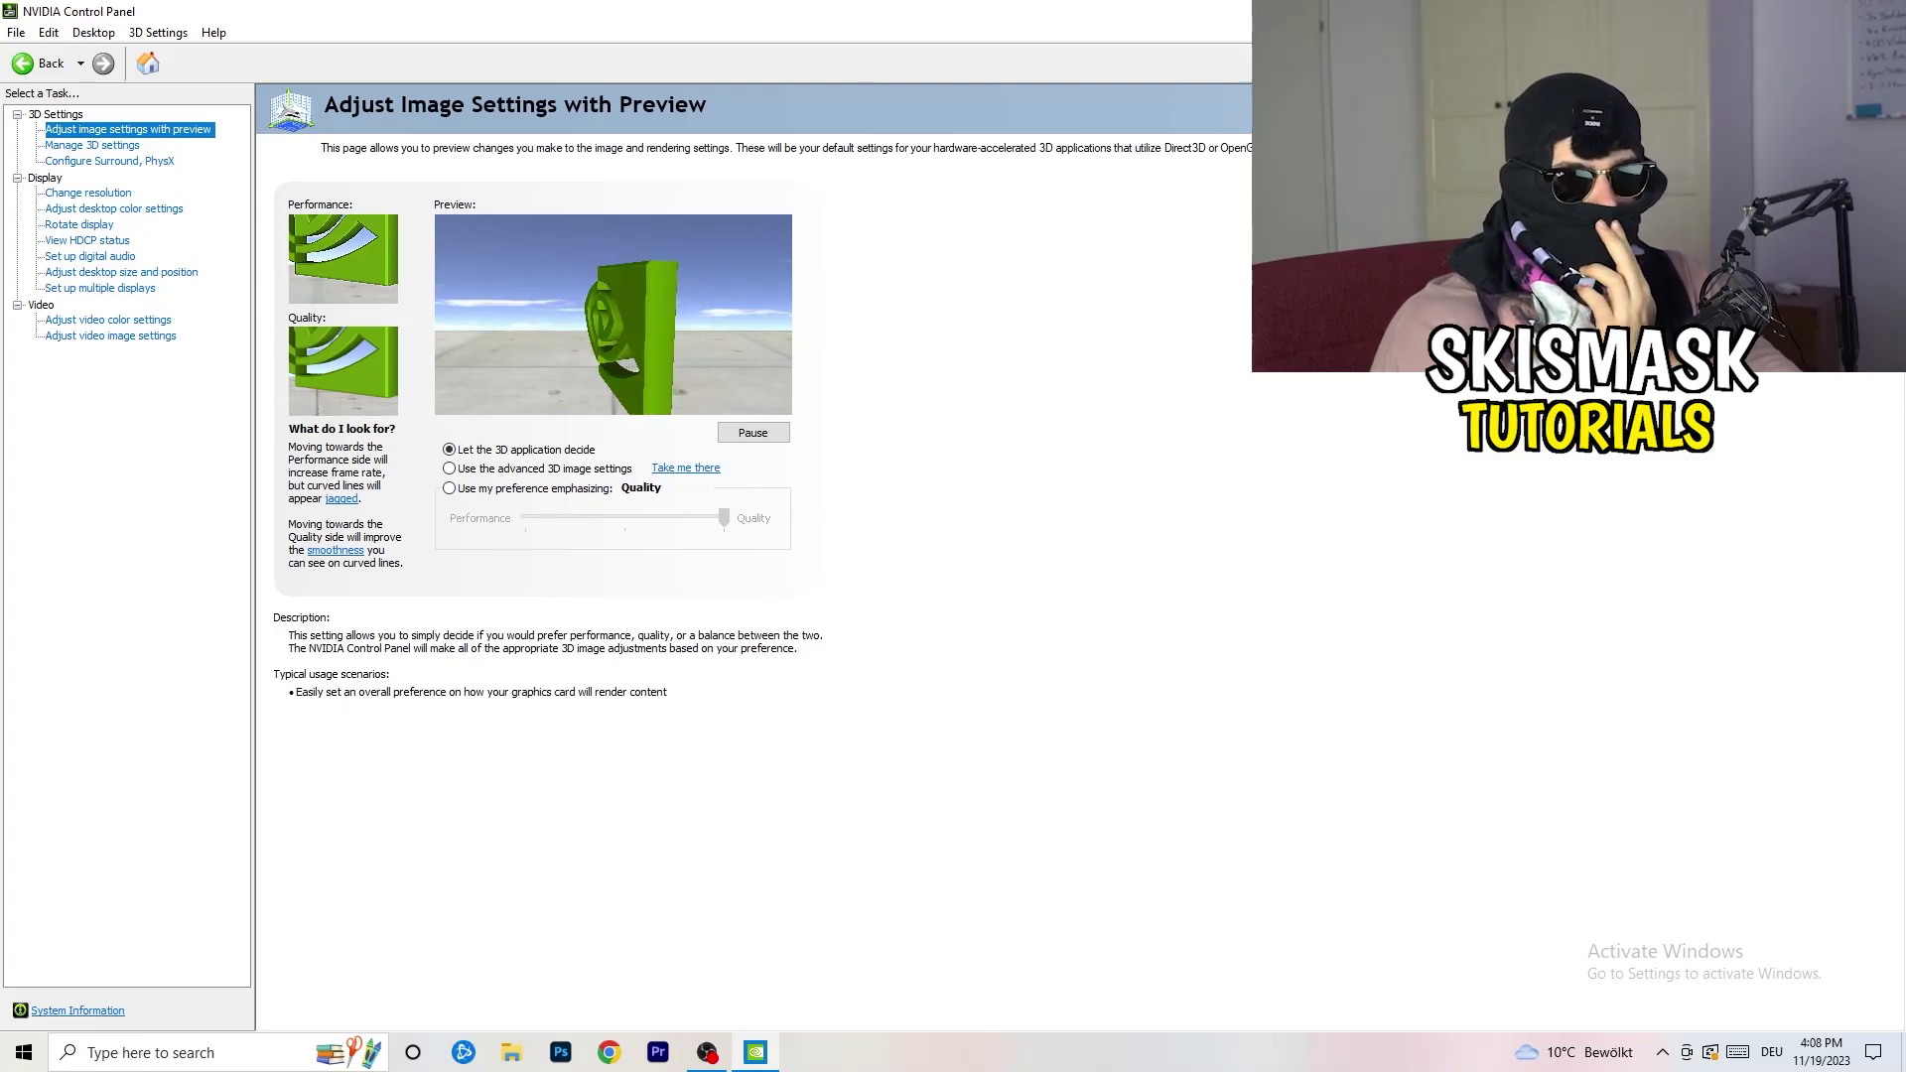
key("alt+F4")
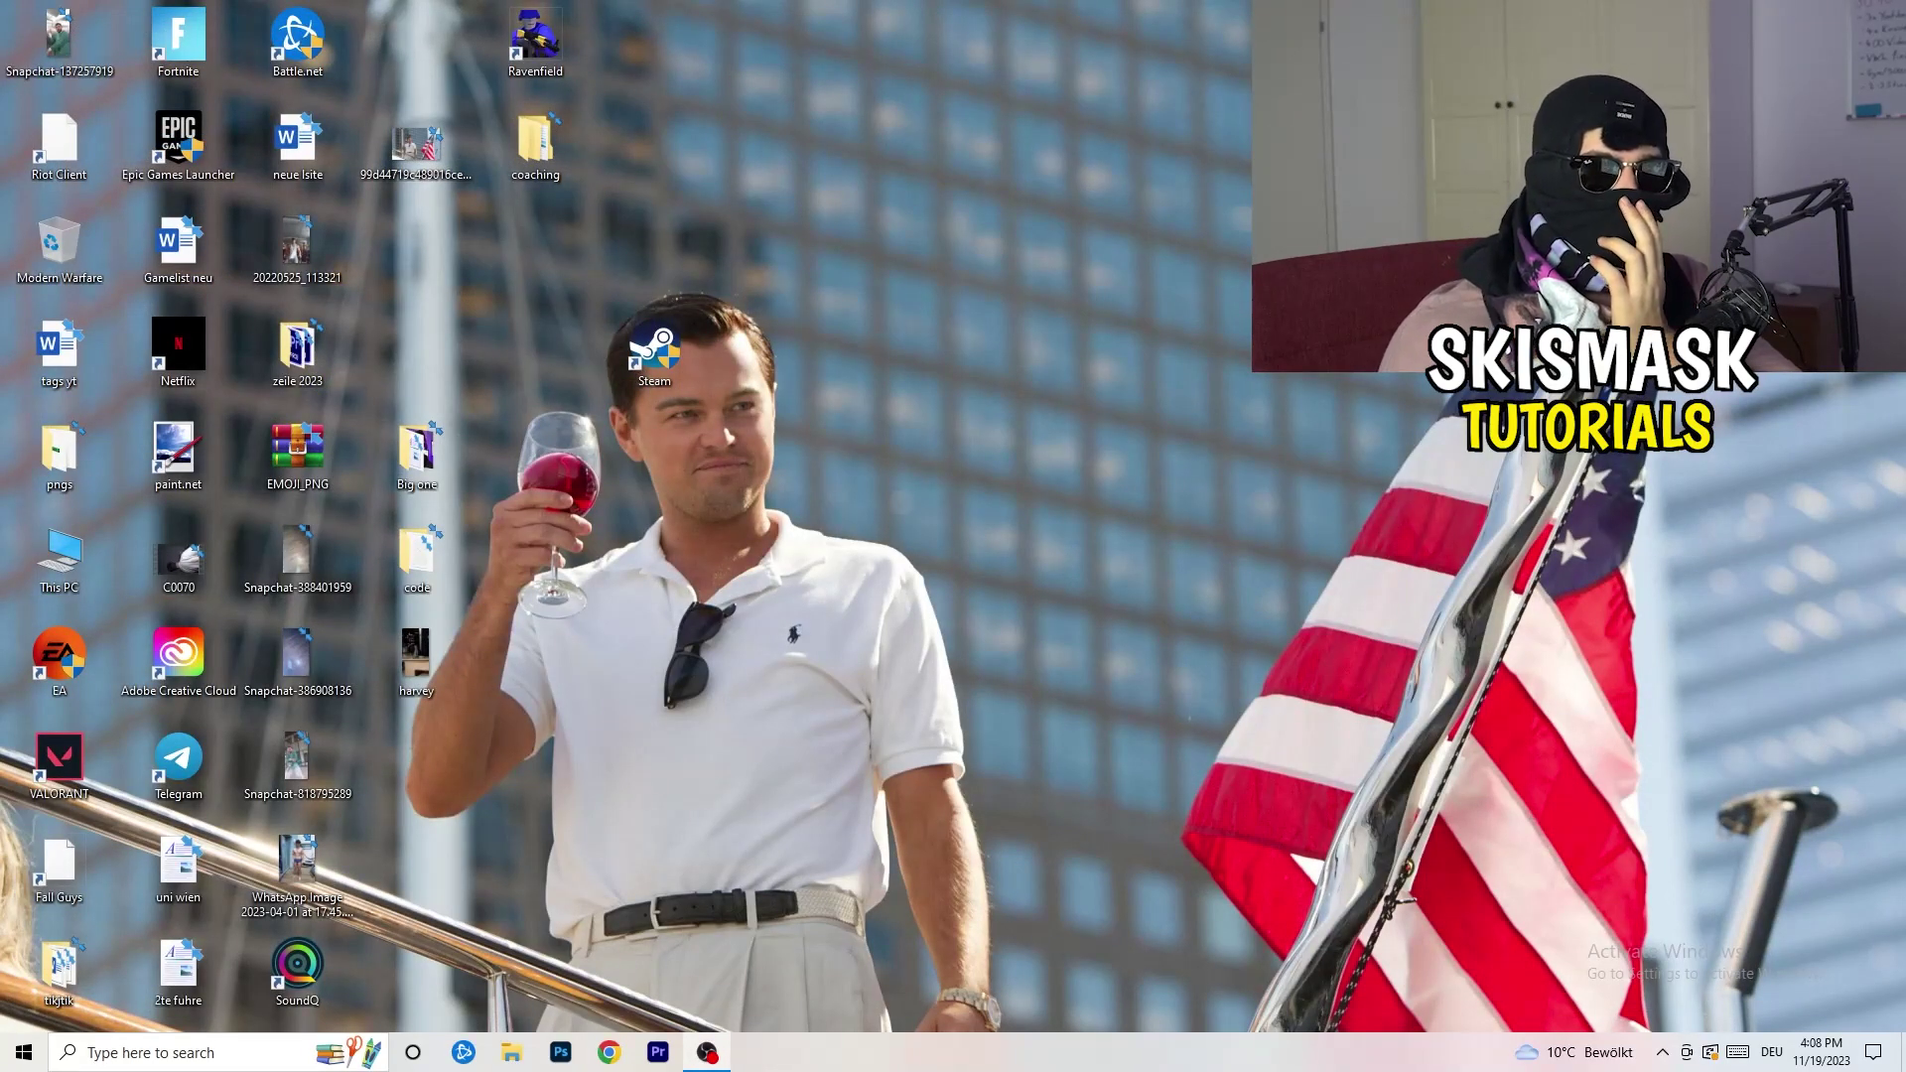